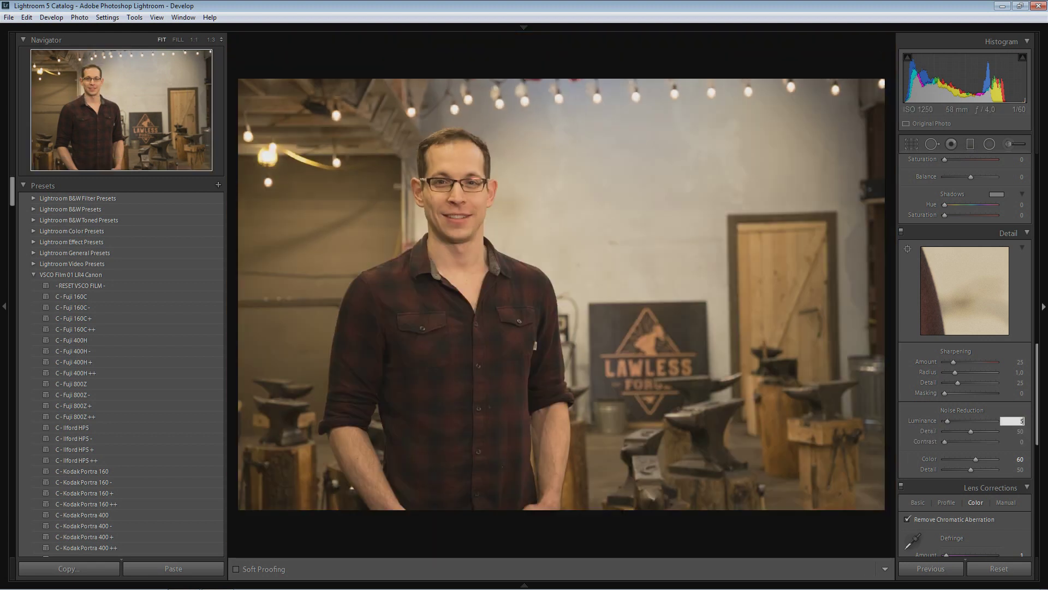
Step: Apply the Sharpen + preset from the VSCO toolkit and set luminance noise reduction to 7
key("z")
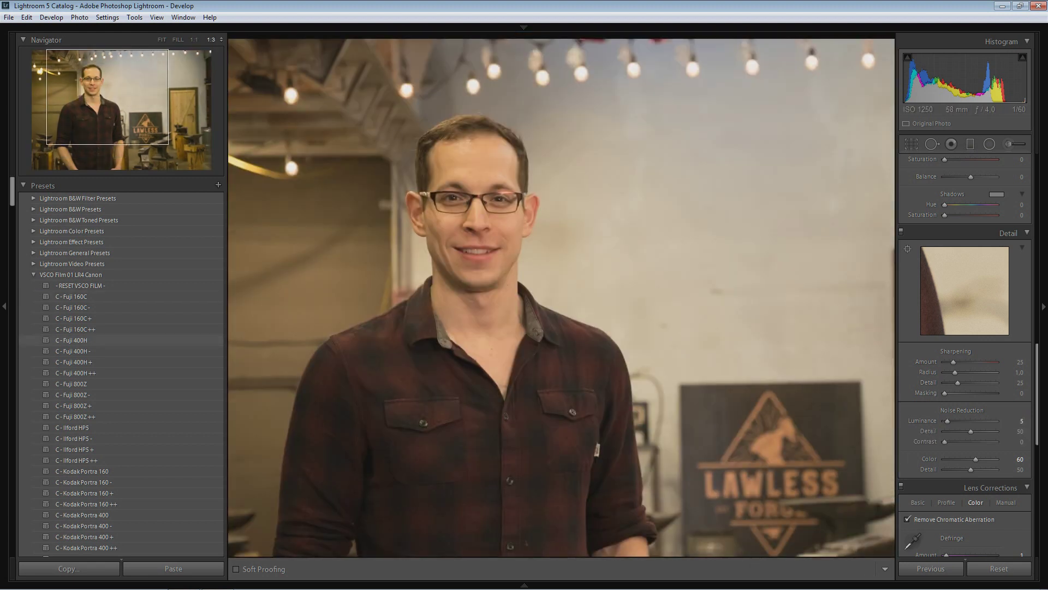
scroll(120, 439, "down", 10)
left_click(69, 462)
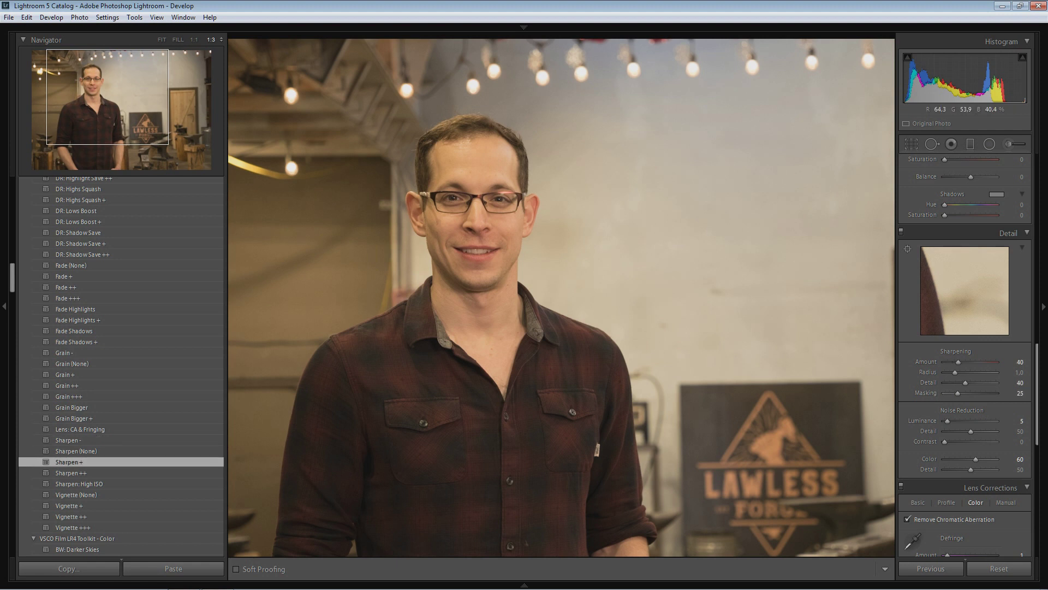
type("7")
key("Return")
key("z")
key("z")
key("z")
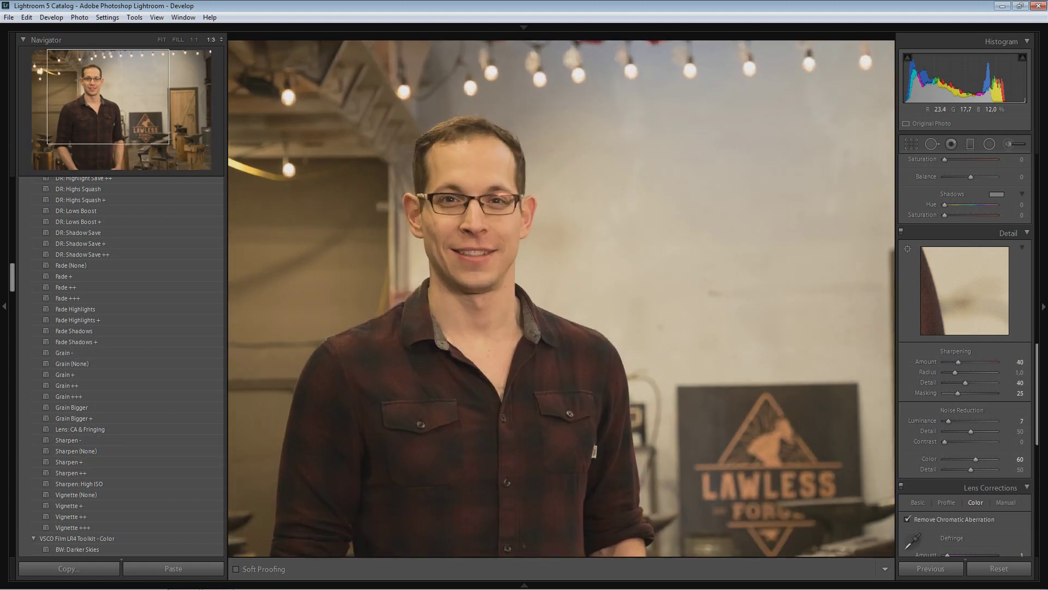
key("z")
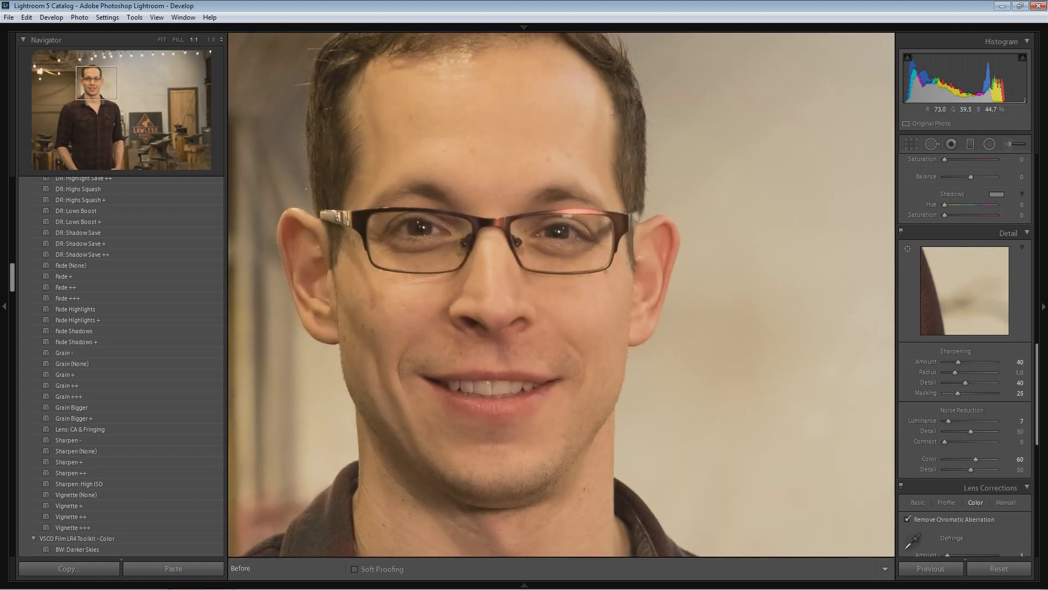
key("z")
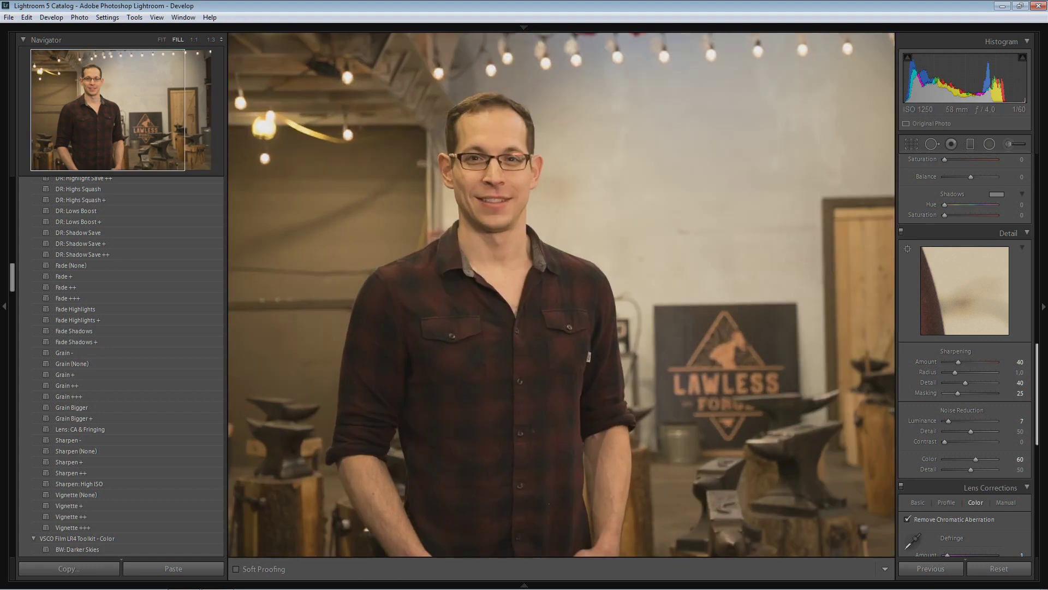
Step: Balance the portrait's tones with exposure −0.26, highlights −47, shadows +52, whites +43 and blacks −22
scroll(961, 245, "up", 10)
scroll(964, 273, "up", 1)
left_click_drag(971, 300, 997, 310)
left_click_drag(971, 252, 961, 251)
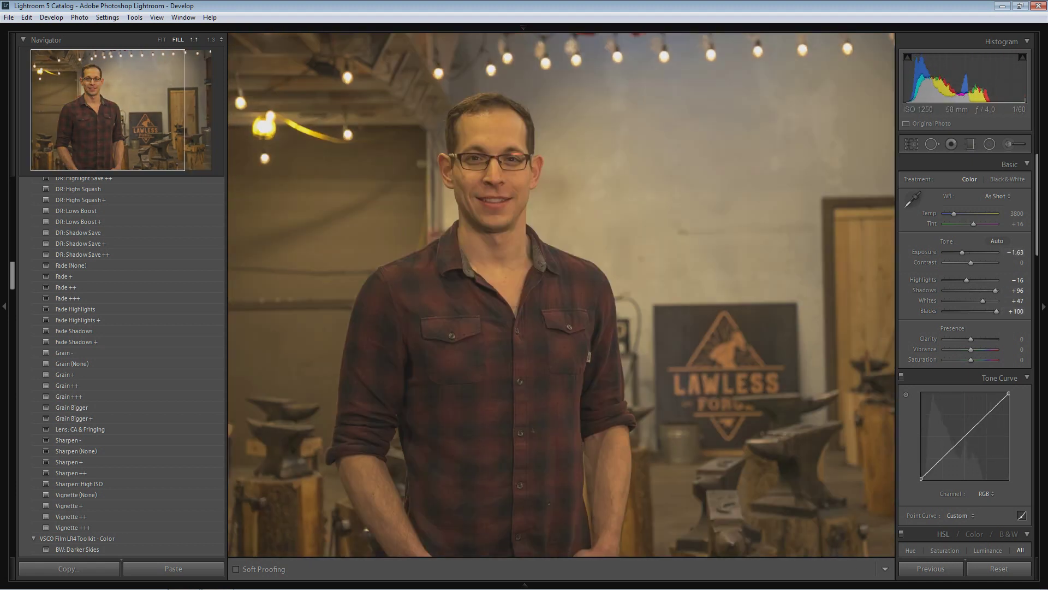
left_click(534, 305)
left_click_drag(102, 112, 141, 130)
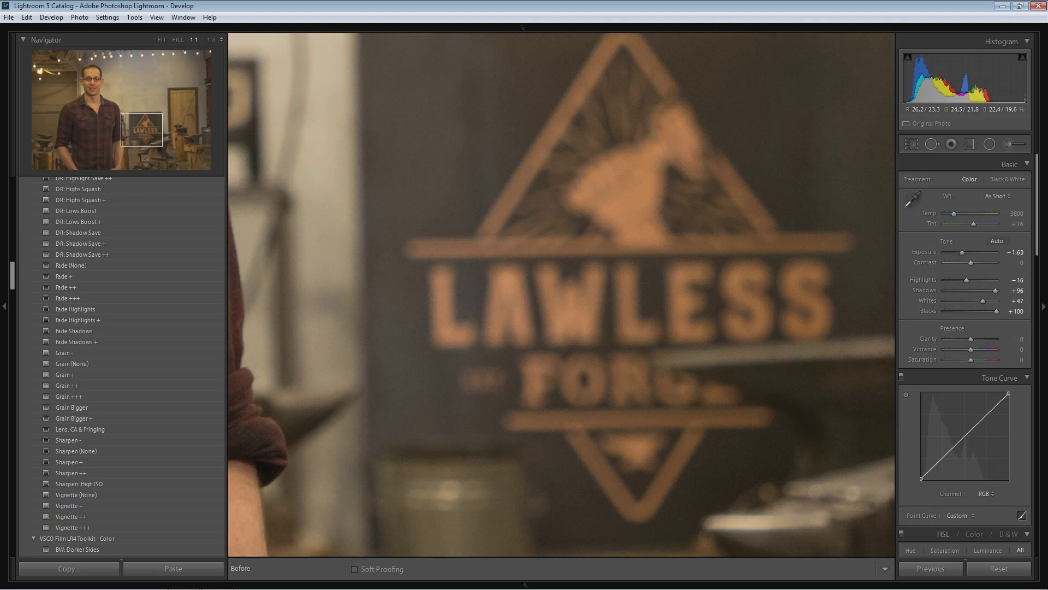
key("z")
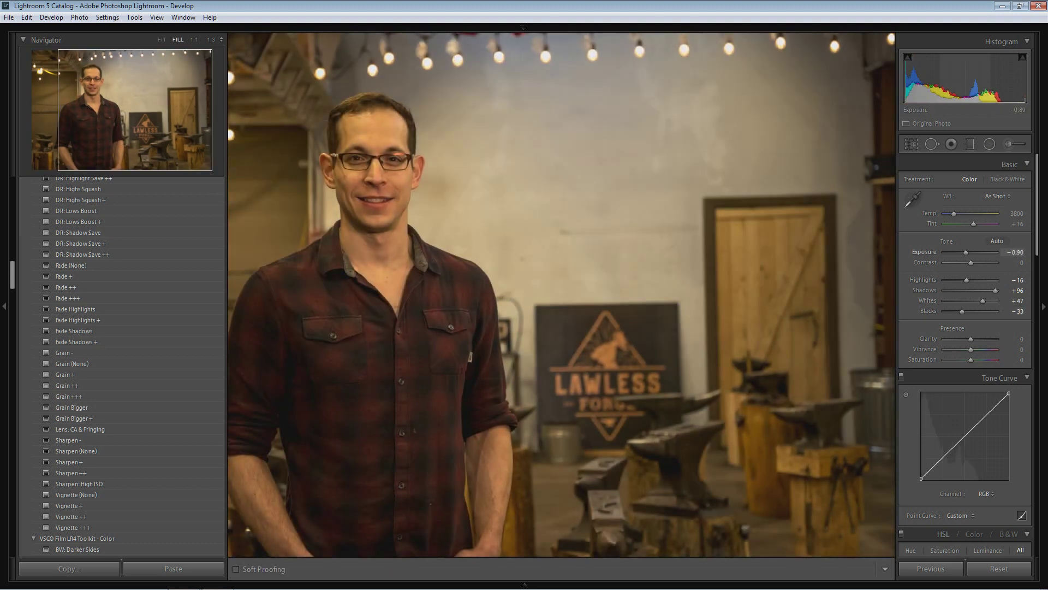
mouse_move(910, 82)
left_mouse_down()
mouse_move(920, 82)
mouse_move(911, 82)
left_mouse_up()
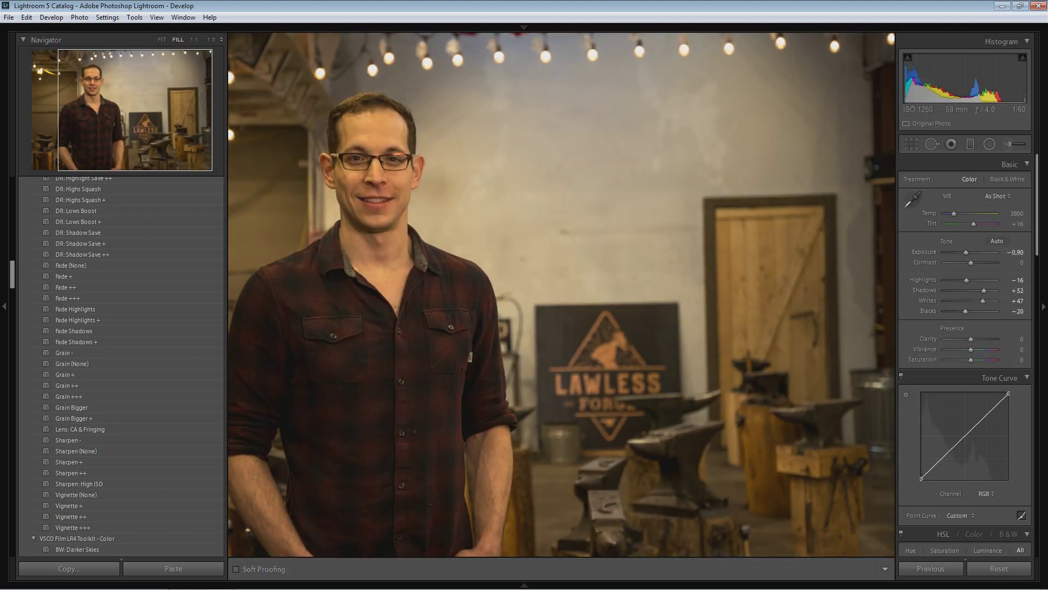
type("0")
key("Return")
mouse_move(1002, 82)
left_mouse_down()
mouse_move(958, 82)
mouse_move(1009, 82)
left_mouse_up()
left_click_drag(910, 82, 908, 82)
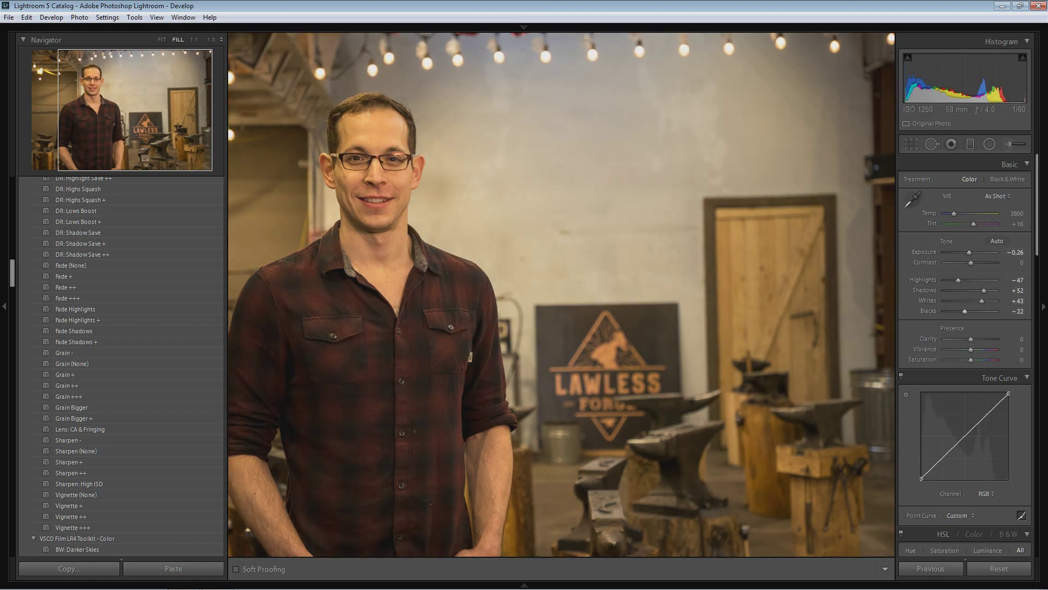
Step: Set a custom white balance by sampling the pale wall behind the man with the White Balance Selector
left_click_drag(492, 295, 593, 295)
key("w")
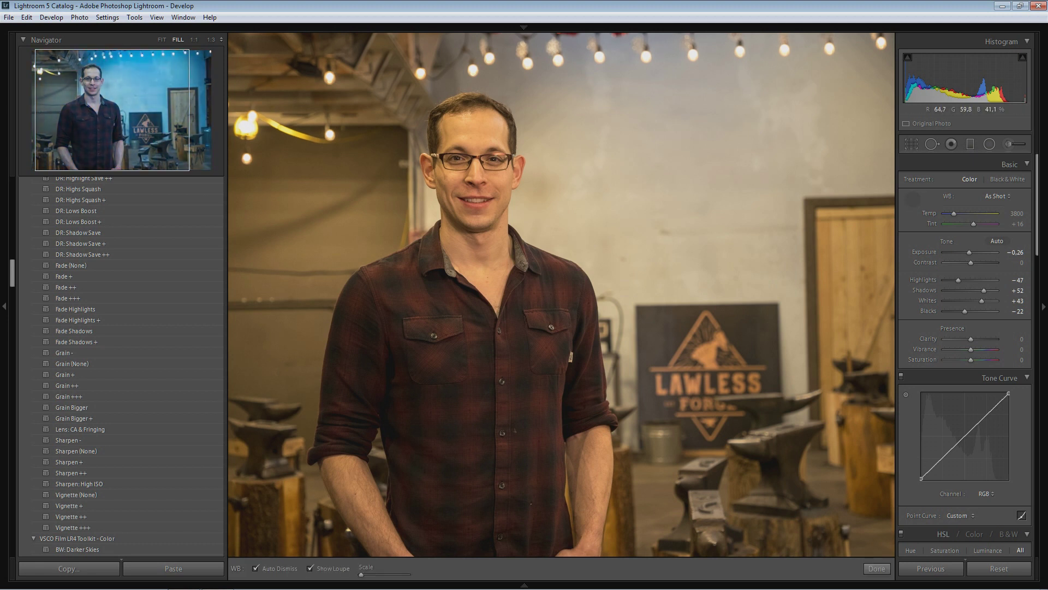
left_click(628, 136)
key("w")
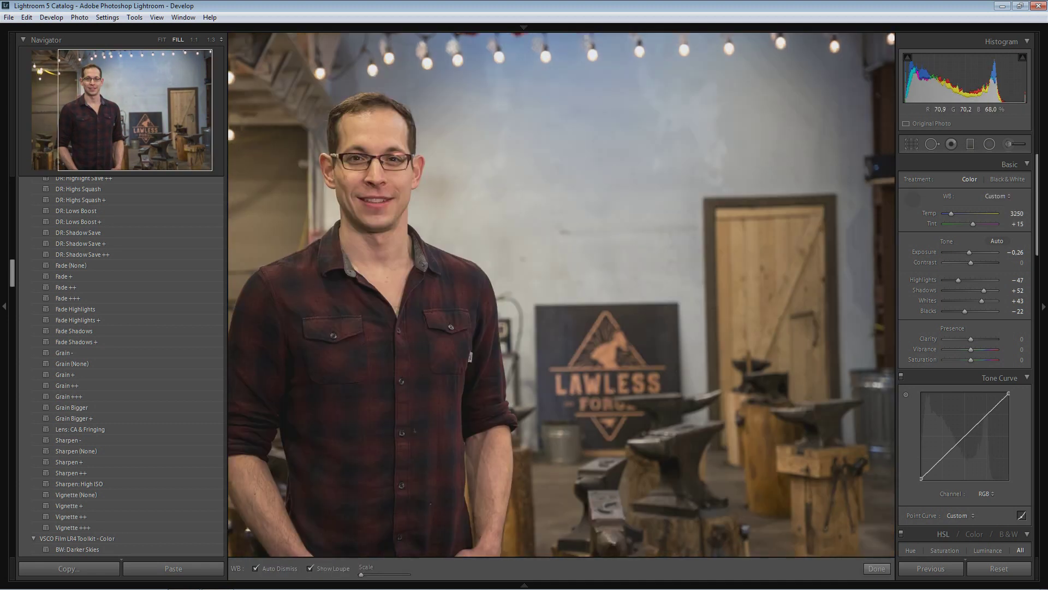
key("z")
key("z")
Step: Set the HSL luminance to orange +23, yellow +23, green +21, aqua +19, blue +21, purple +15 and magenta +11
scroll(121, 364, "down", 15)
scroll(121, 364, "up", 15)
scroll(992, 515, "down", 8)
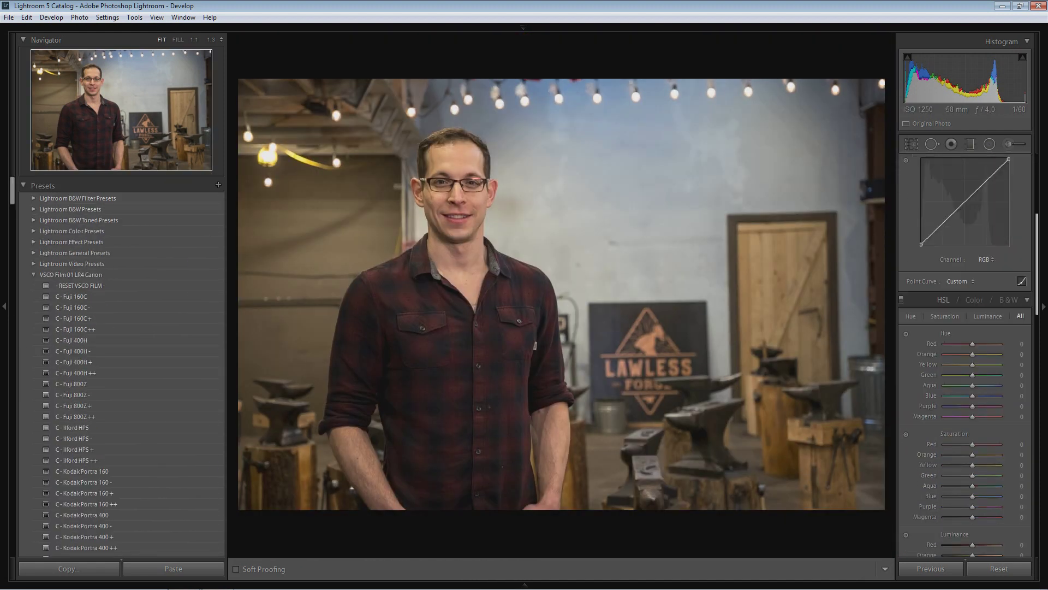
left_click(1014, 269)
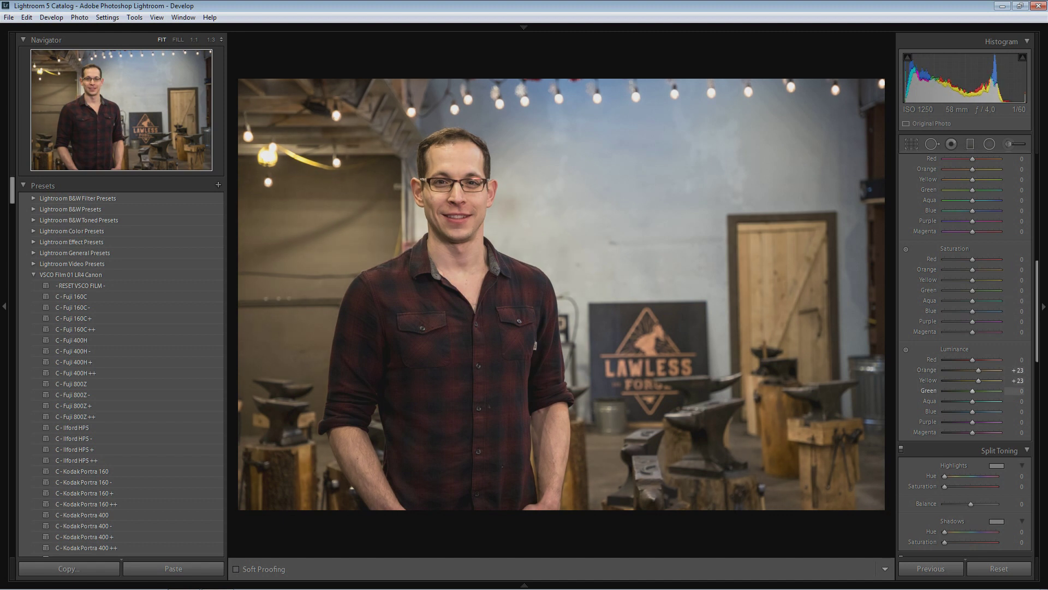
type("21")
key("Tab")
type("19")
key("Tab")
type("21")
key("Tab")
type("15")
key("Tab")
type("11")
key("Return")
Step: Set the HSL saturation to blue −56, aqua −52 and green −47, and raise the red luminance to +25
left_click_drag(973, 311, 952, 310)
type("-56")
key("shift+Tab")
type("-52")
key("shift+Tab")
type("-47")
key("Return")
scroll(968, 355, "down", 1)
scroll(968, 355, "down", 3)
left_click_drag(973, 299, 979, 299)
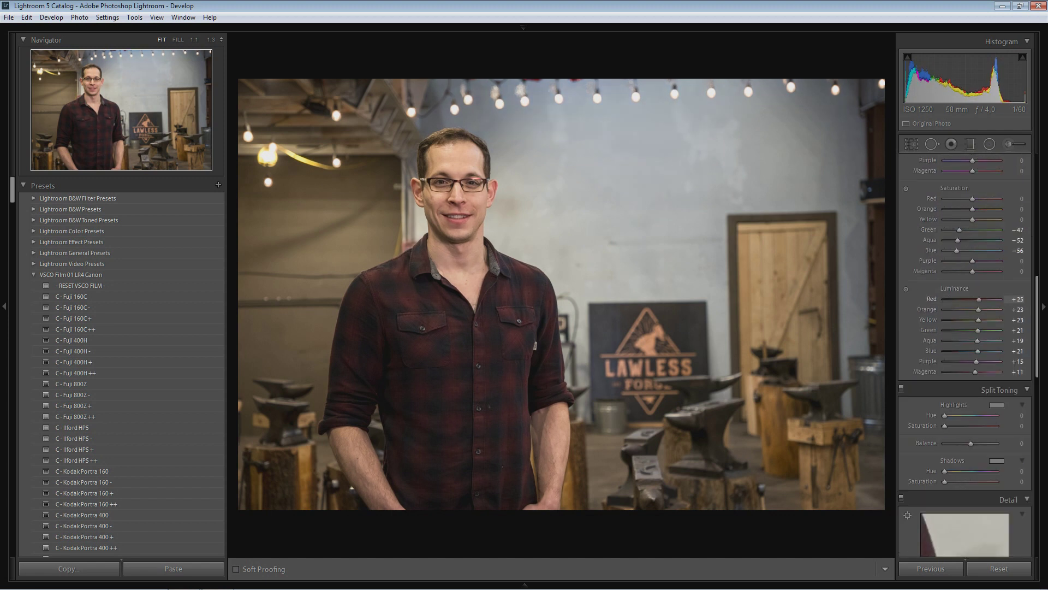
Step: Shift the red primary hue in the camera calibration to +5
key("z")
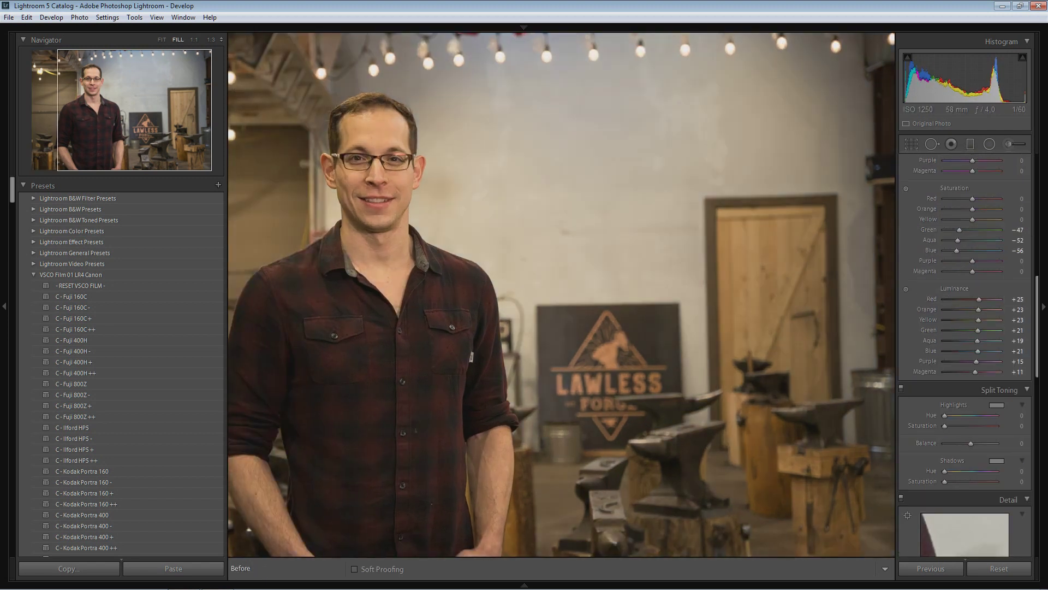
scroll(964, 355, "down", 15)
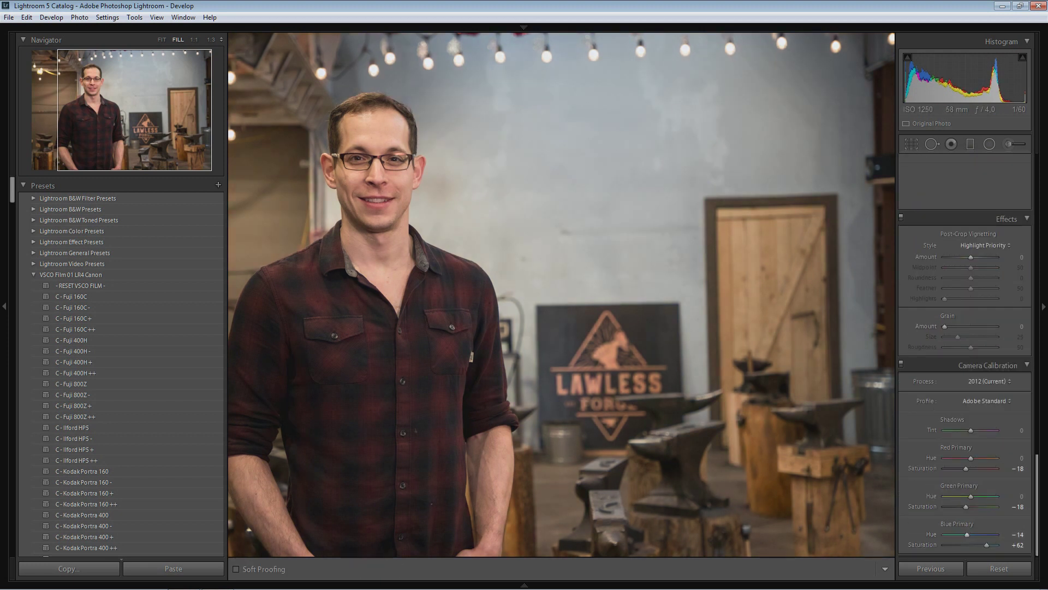
left_click_drag(971, 457, 972, 457)
Step: Reduce the purple and magenta saturation to −49 each and shift both of their hues to +21
scroll(964, 355, "up", 8)
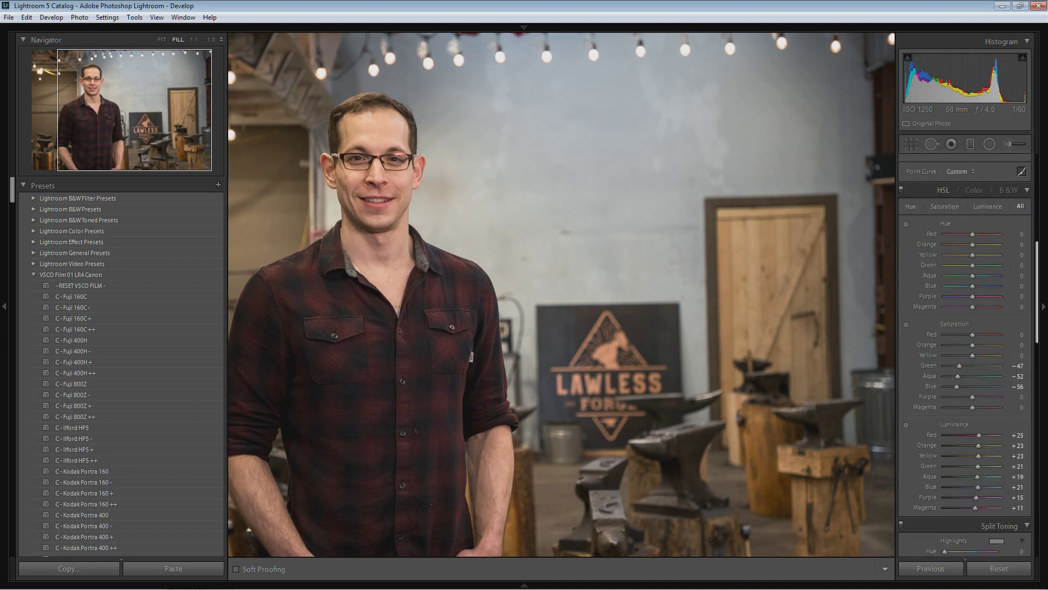
left_click_drag(972, 396, 967, 396)
left_click_drag(972, 407, 966, 407)
left_click(107, 110)
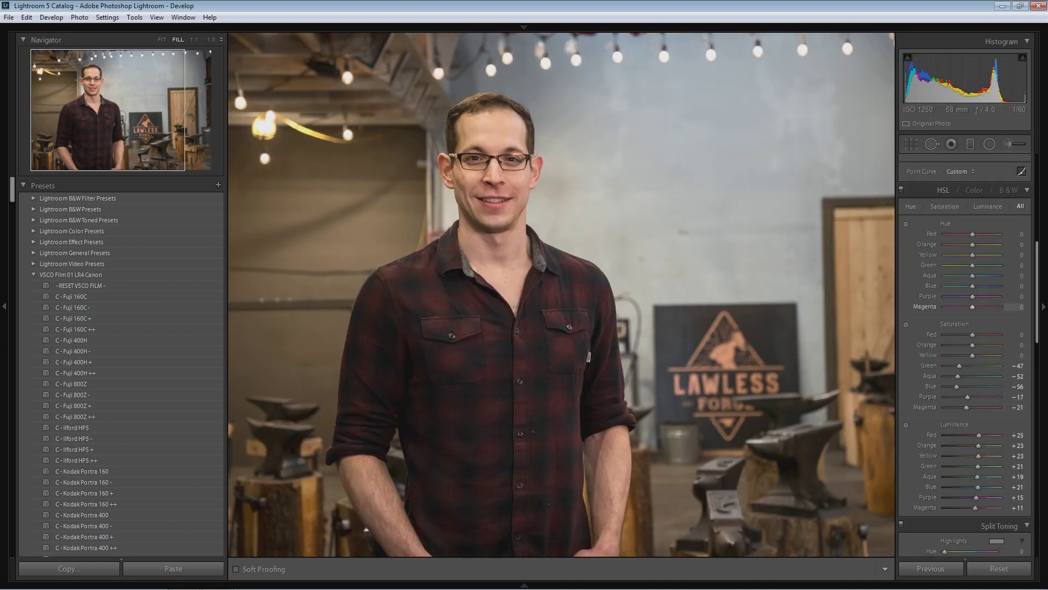
mouse_move(967, 407)
left_mouse_down()
mouse_move(1002, 407)
mouse_move(959, 396)
left_mouse_up()
left_click_drag(1000, 406, 959, 407)
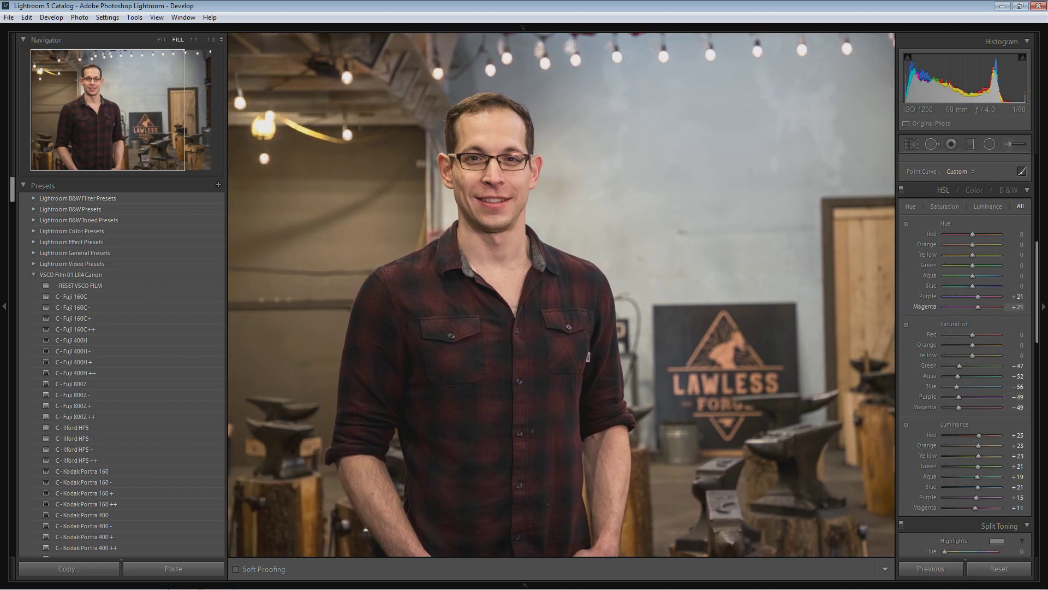
Step: Set the temperature to 3200 and tint to +13, with blacks at −33 and whites at +48
left_click(1018, 244)
scroll(965, 327, "up", 5)
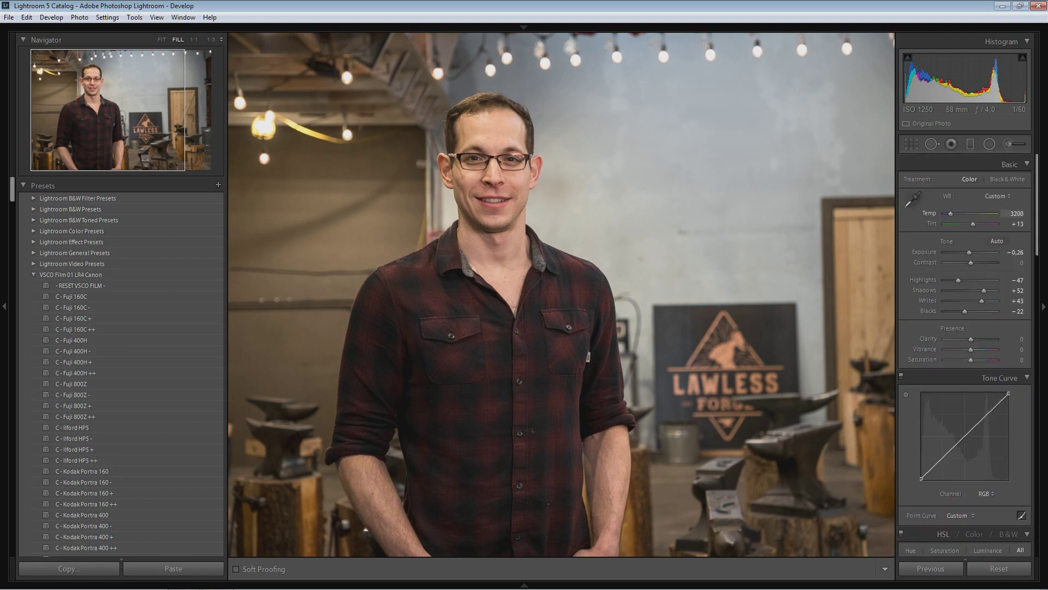
left_click_drag(965, 311, 962, 311)
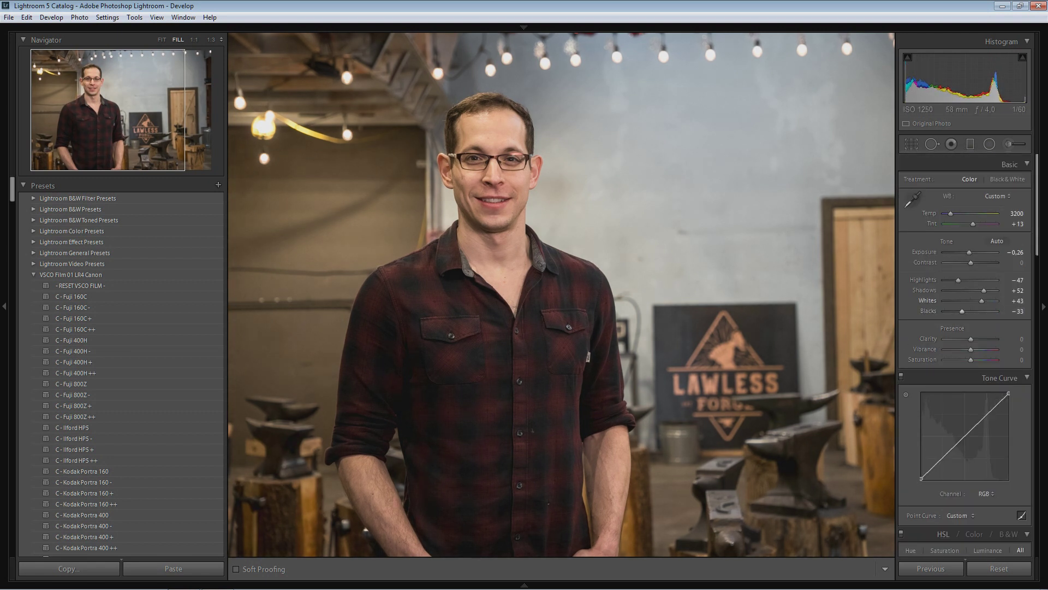
key("comma")
key("equal")
key("backslash")
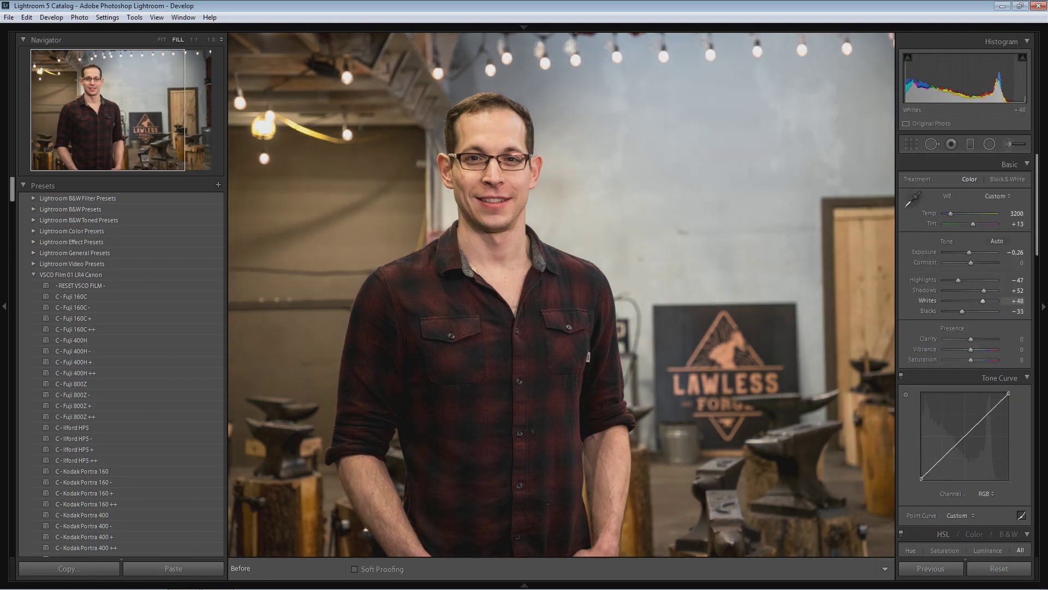
key("backslash")
key("comma")
key("comma")
key("comma")
key("comma")
key("comma")
key("minus")
key("minus")
key("minus")
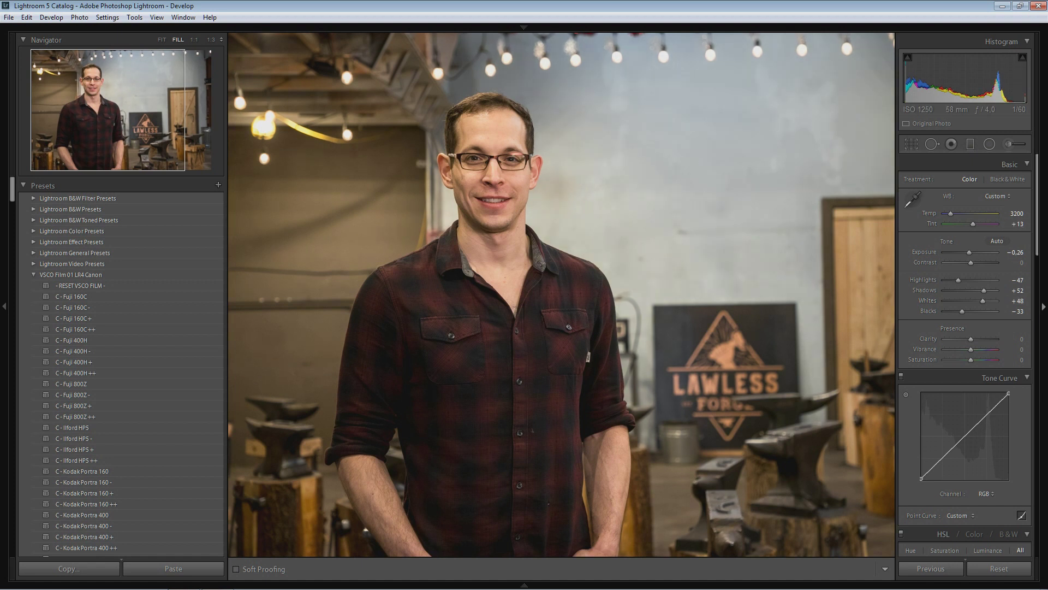
key("equal")
key("equal")
key("equal")
Step: Nudge the black point slightly inward on the red and green channels of the tone curve
scroll(964, 355, "down", 2)
scroll(964, 354, "down", 4)
left_click(986, 318)
left_click(948, 344)
left_click_drag(921, 302, 922, 303)
left_click(986, 317)
left_click(948, 353)
left_click_drag(921, 303, 923, 303)
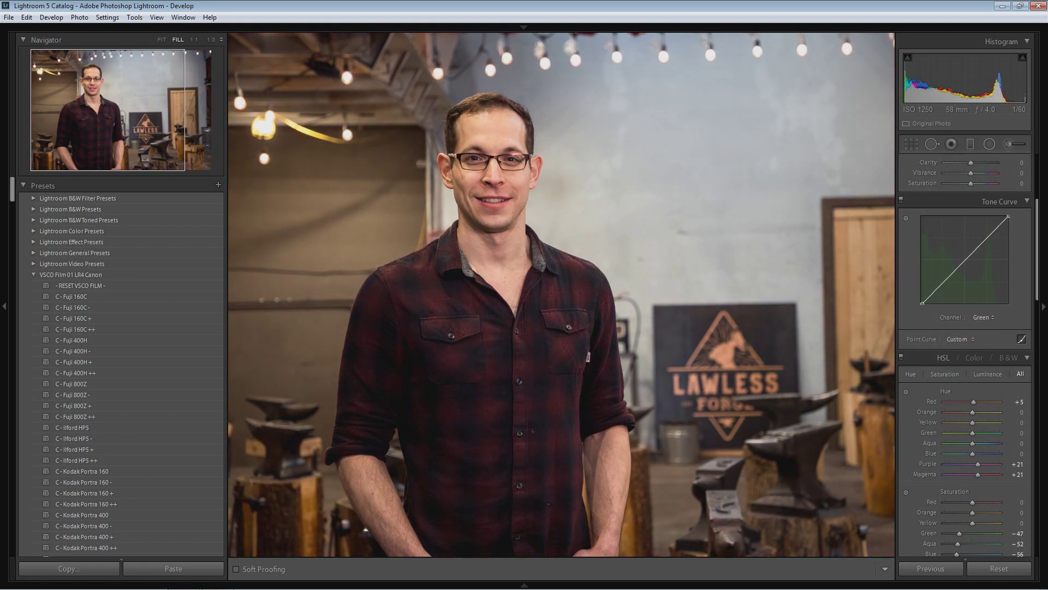
left_click_drag(922, 303, 923, 303)
Step: Nudge the black point slightly inward on the tone curve's blue channel and return the curve to RGB
left_click(986, 317)
left_click(948, 364)
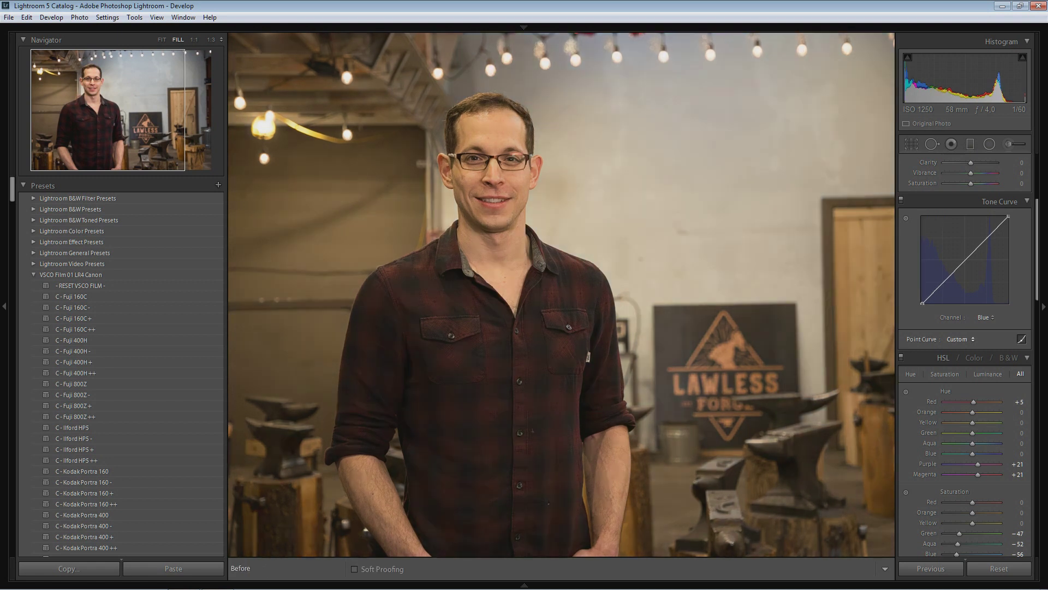
mouse_move(890, 305)
left_mouse_down()
mouse_move(775, 305)
mouse_move(882, 306)
left_mouse_up()
scroll(966, 273, "up", 2)
left_click(985, 403)
left_click(961, 416)
Step: Set vibrance to −10, saturation to +10 and contrast to +5
left_click(1012, 259)
key("Tab")
type("10")
key("Return")
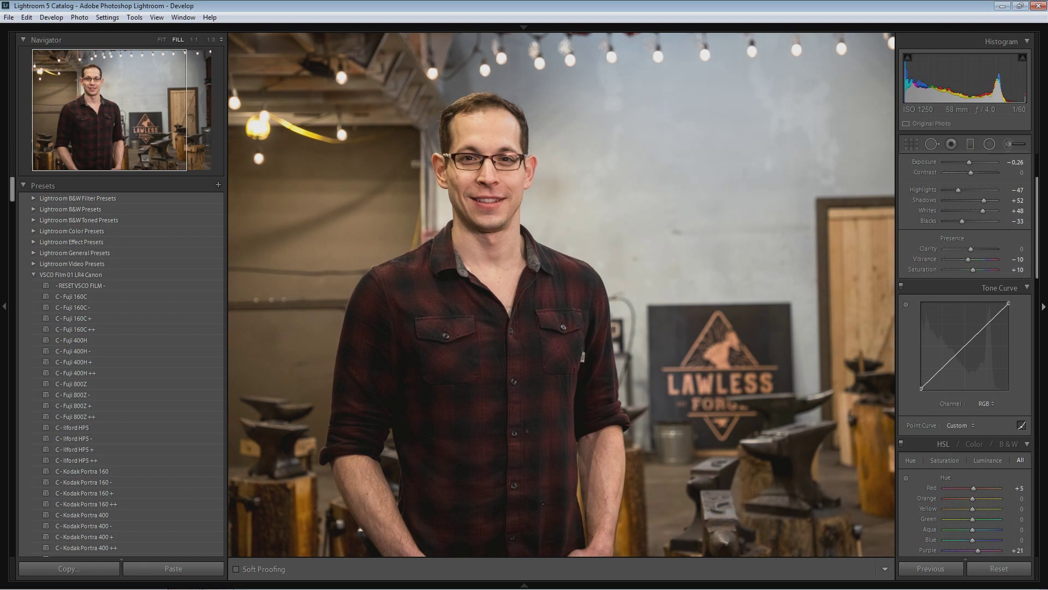
scroll(966, 273, "up", 1)
left_click(1012, 187)
type("5")
key("Return")
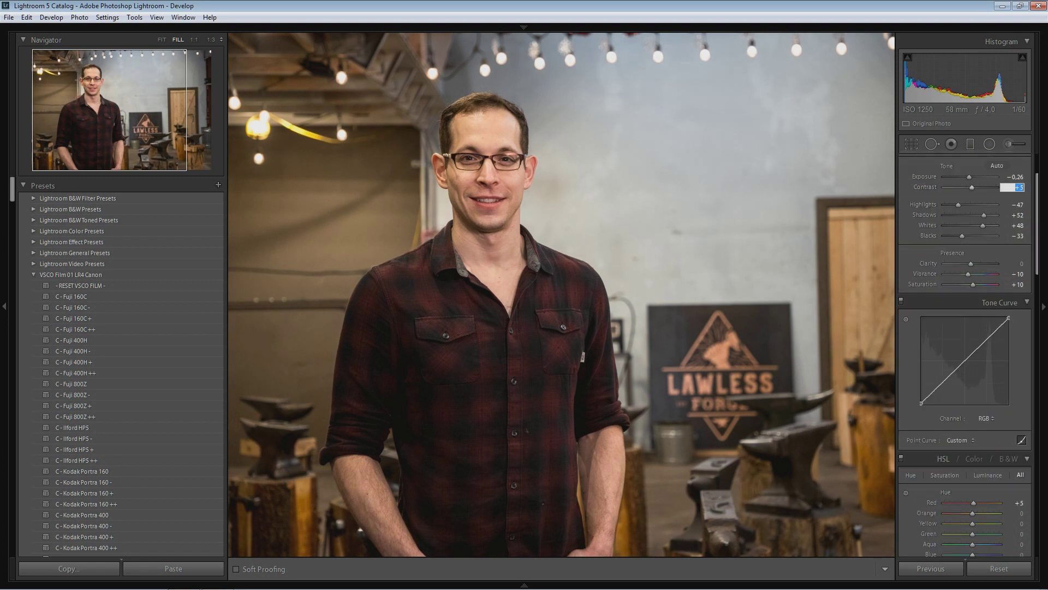
Step: Refine the tones to whites +50, highlights −48 and shadows +50, keeping blacks at −33
scroll(966, 355, "down", 1)
left_click(1013, 199)
type("50")
key("Return")
left_click(1013, 178)
type("-48")
key("Return")
left_click(1012, 189)
type("50")
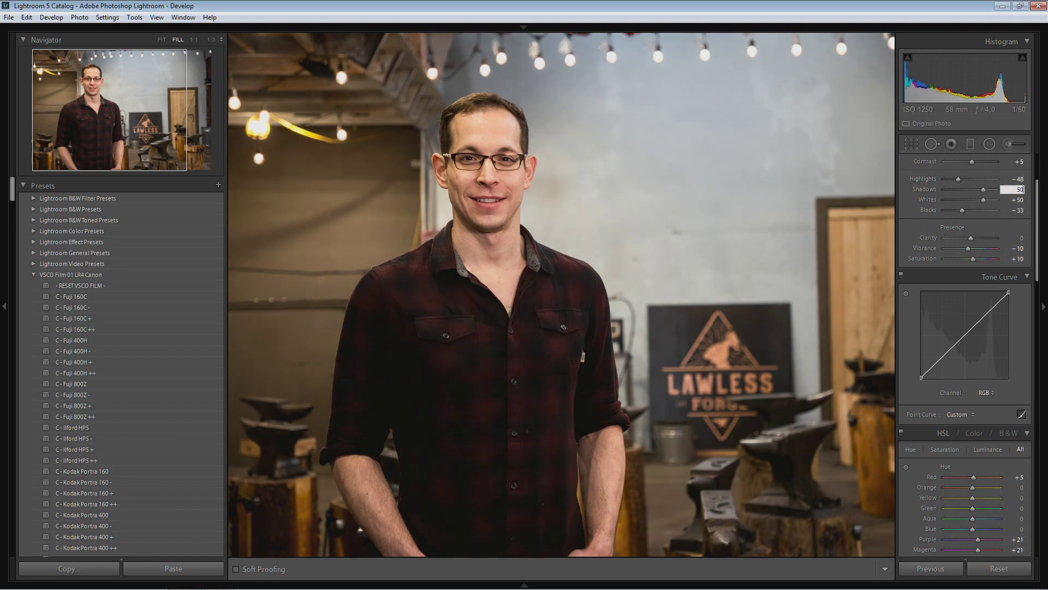
type("-35")
key("Return")
Step: Raise clarity to +6 and inspect the man's face up close
left_click_drag(546, 273, 464, 273)
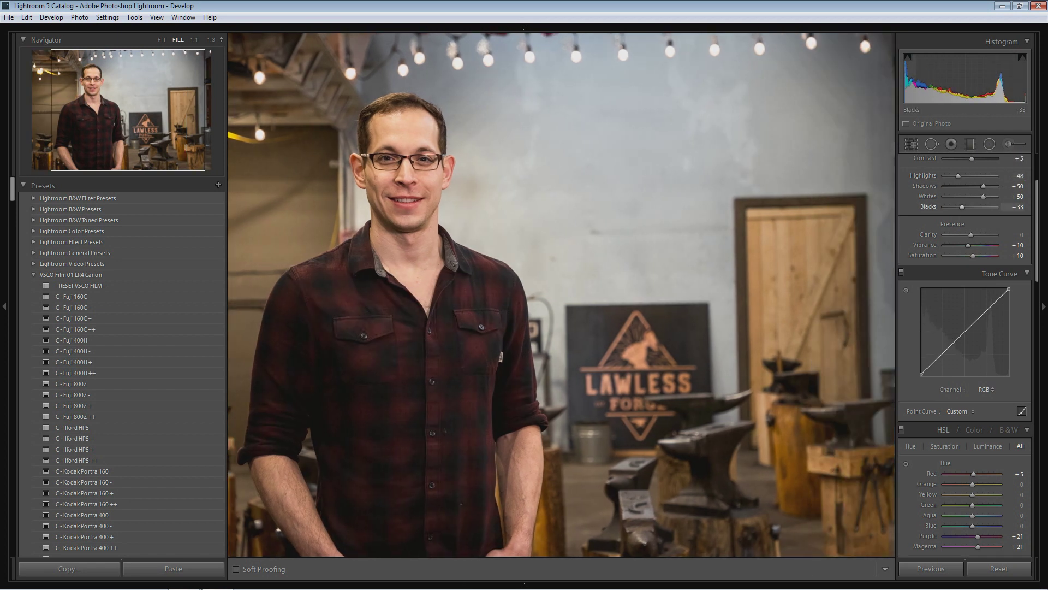
scroll(966, 355, "up", 1)
mouse_move(971, 274)
left_mouse_down()
mouse_move(997, 275)
mouse_move(973, 274)
left_mouse_up()
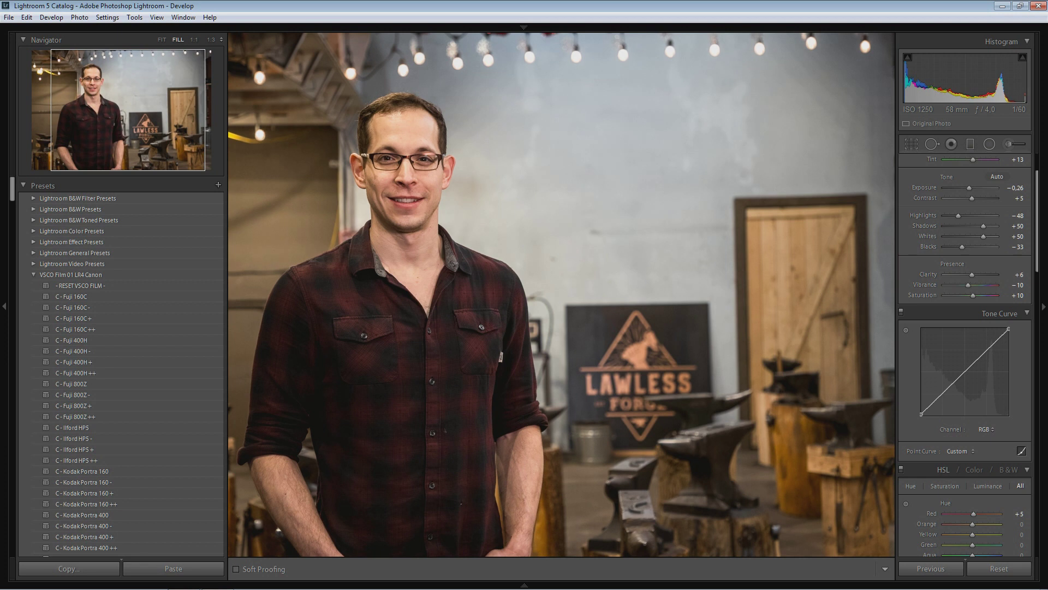
key("z")
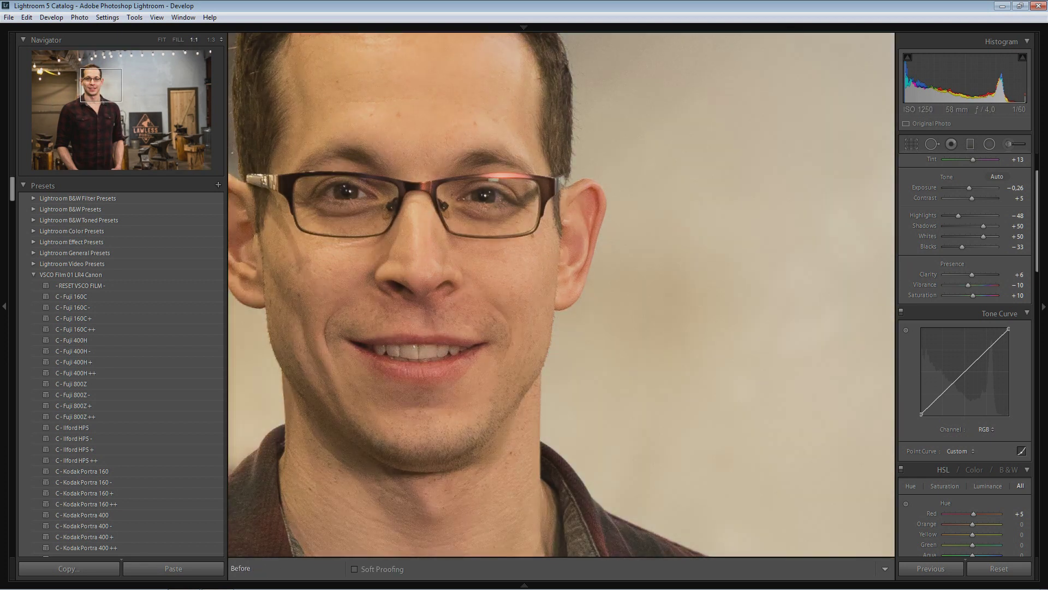
key("z")
Step: Split-tone the highlights with hue 360 and saturation 10
scroll(965, 355, "down", 10)
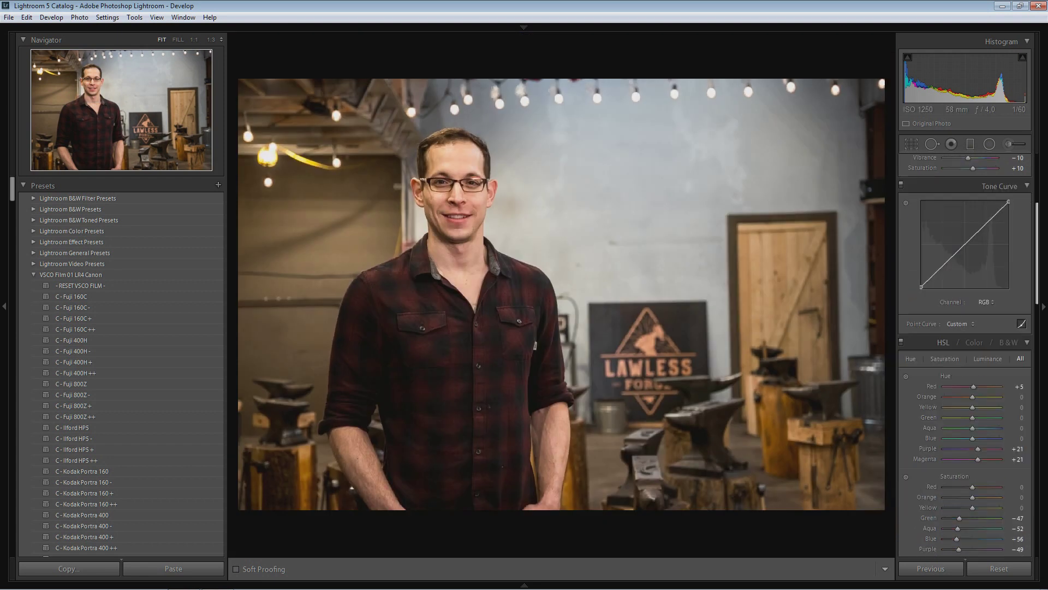
mouse_move(945, 296)
left_mouse_down()
mouse_move(996, 296)
mouse_move(957, 286)
mouse_move(995, 286)
mouse_move(952, 286)
mouse_move(950, 296)
left_mouse_up()
left_click(1013, 297)
type("10")
key("shift+Tab")
type("19")
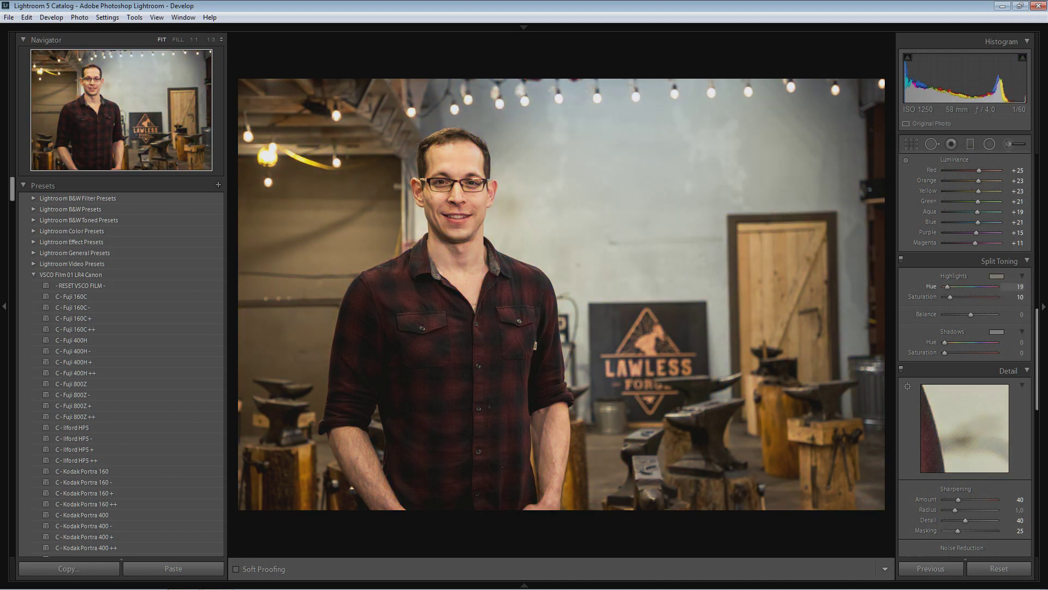
type("360")
key("Return")
Step: Try tinting the shadows and shifting the split toning balance, and compare the result with the original photo
left_click_drag(944, 353, 981, 342)
left_click_drag(997, 353, 950, 352)
left_click_drag(971, 314, 944, 297)
key("backslash")
key("backslash")
Step: Remove the shadow tint by setting the shadows' split toning saturation to 0
left_click_drag(950, 353, 944, 353)
key("ctrl+y")
key("ctrl+y")
key("ctrl+y")
scroll(965, 355, "down", 5)
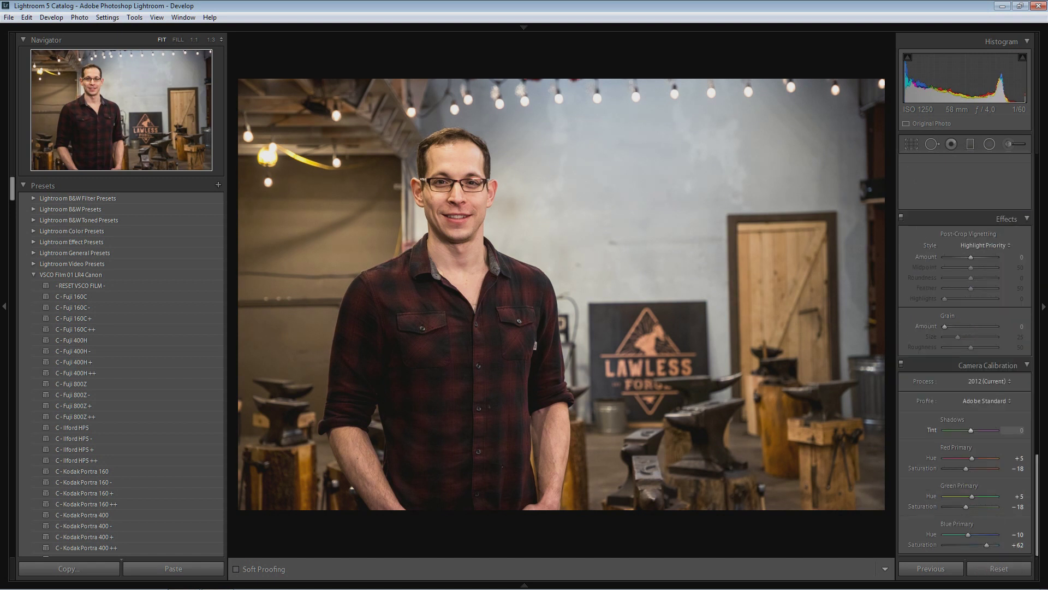
Step: Try a camera calibration shadow tint of +10 and judge its effect on the photo
key("ctrl+y")
mouse_move(983, 431)
left_mouse_down()
mouse_move(999, 431)
mouse_move(974, 430)
left_mouse_up()
left_click(1013, 430)
left_click(178, 40)
left_click(1016, 431)
type("1")
key("Return")
key("ctrl+minus")
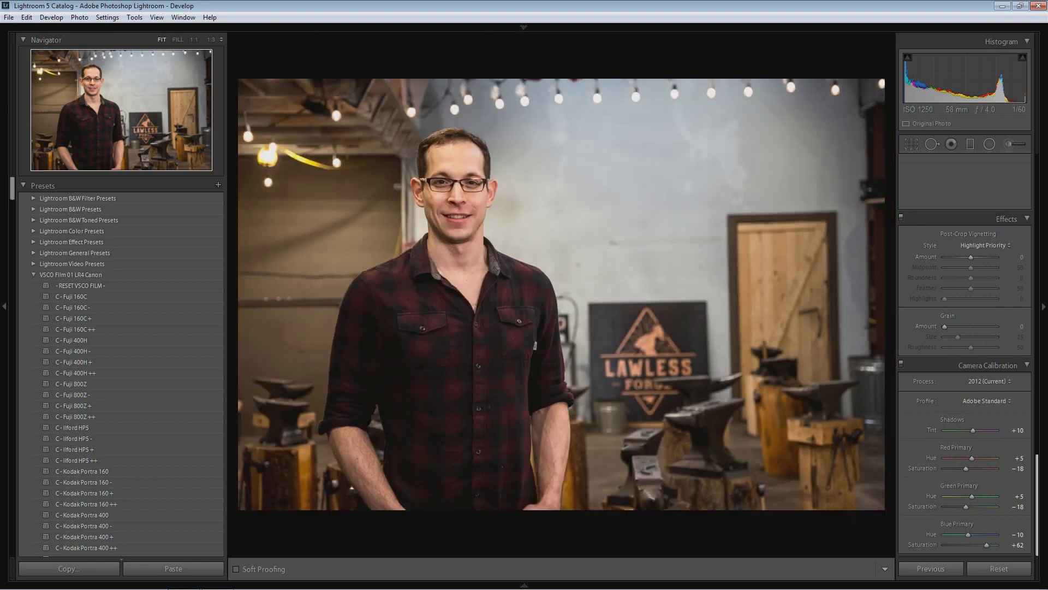
Step: Set the camera calibration to red primary hue +8, green primary hue +10 and blue primary saturation +79
scroll(963, 301, "up", 10)
left_click_drag(1016, 292, 1019, 281)
scroll(1019, 282, "down", 10)
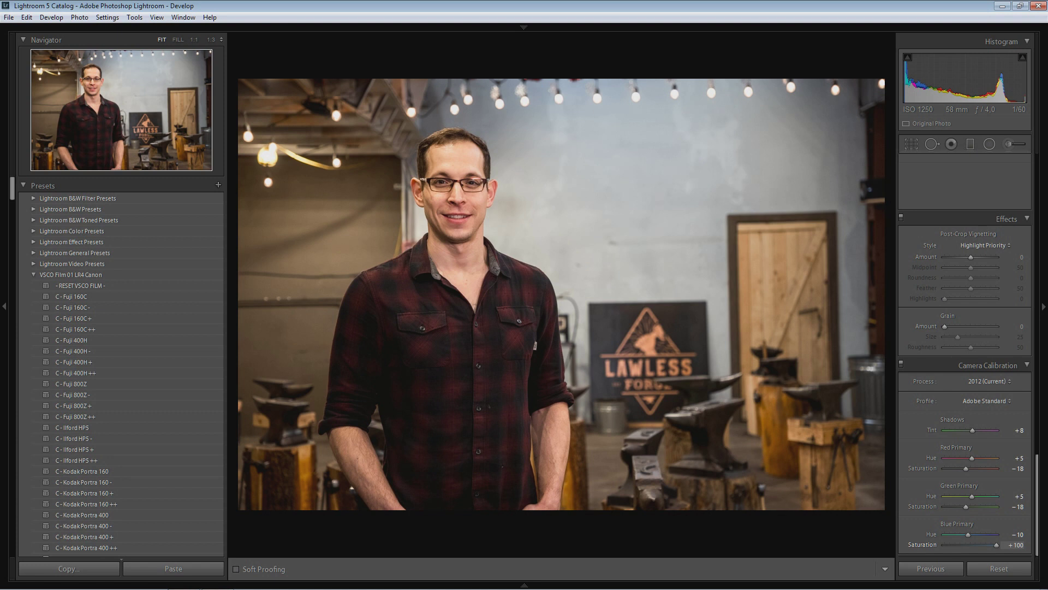
double_click(1013, 506)
double_click(1013, 496)
Step: Adjust the black and white end points of the blue channel's tone curve by a small amount
scroll(965, 356, "up", 10)
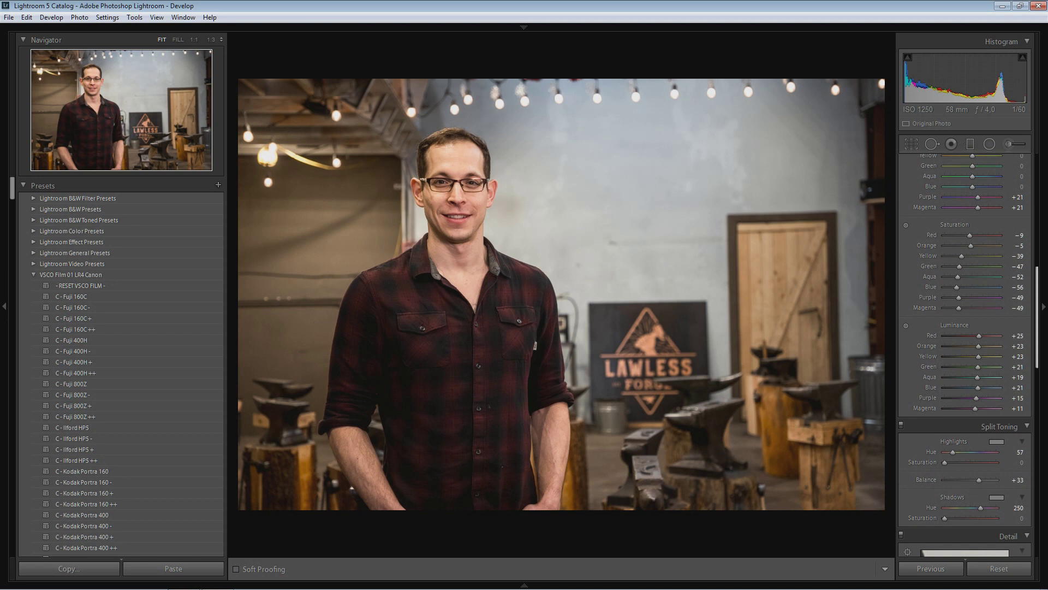
scroll(965, 356, "up", 8)
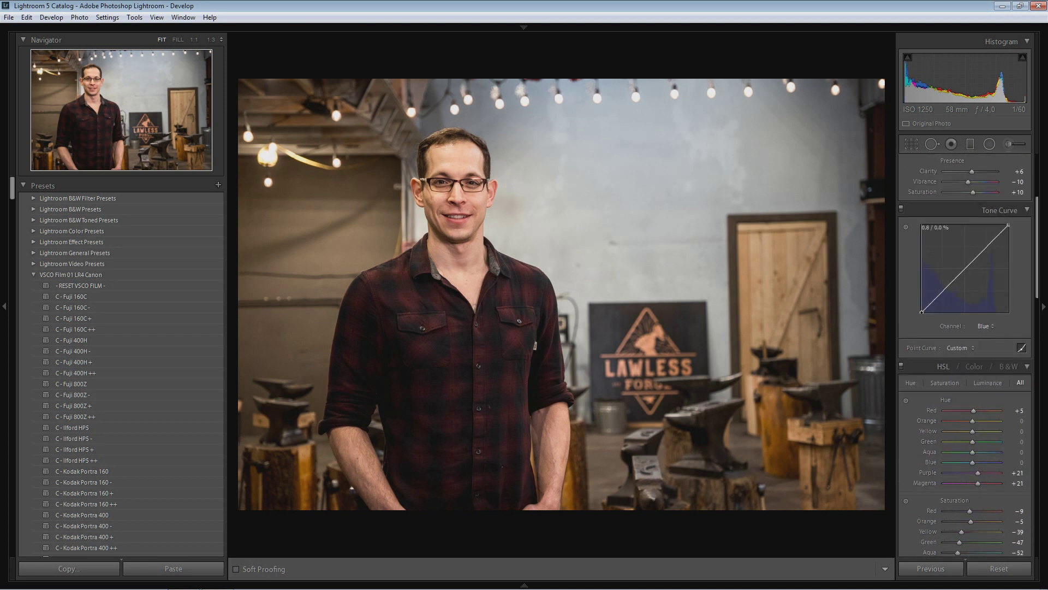
left_click_drag(922, 312, 922, 311)
left_click_drag(1008, 225, 997, 225)
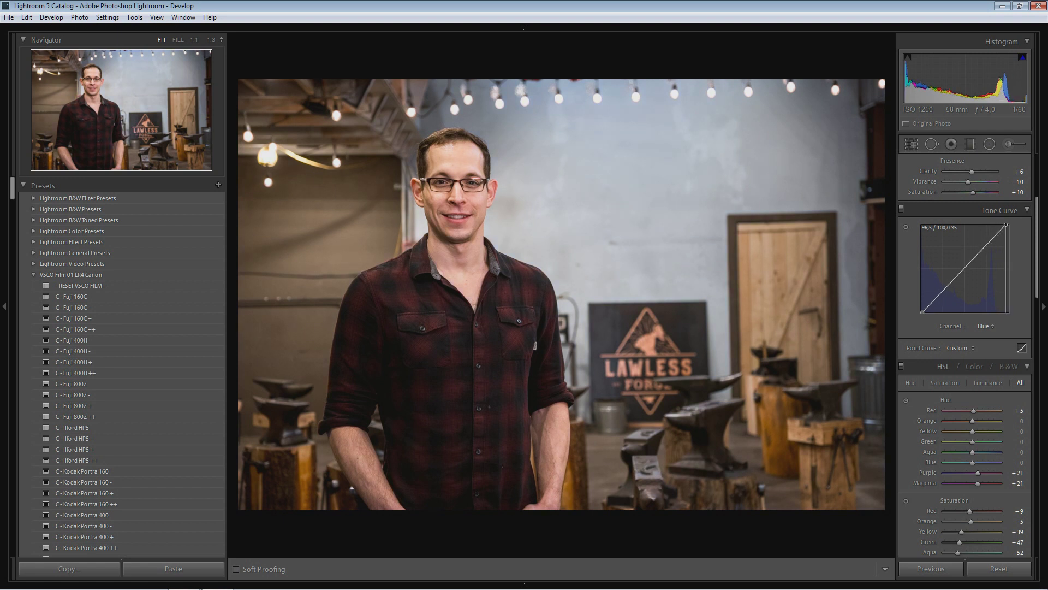
left_click_drag(1008, 225, 1009, 225)
Step: Check the green channel's white point, and pull the blue channel's white point slightly inward on the tone curve
left_click(985, 326)
left_click(960, 362)
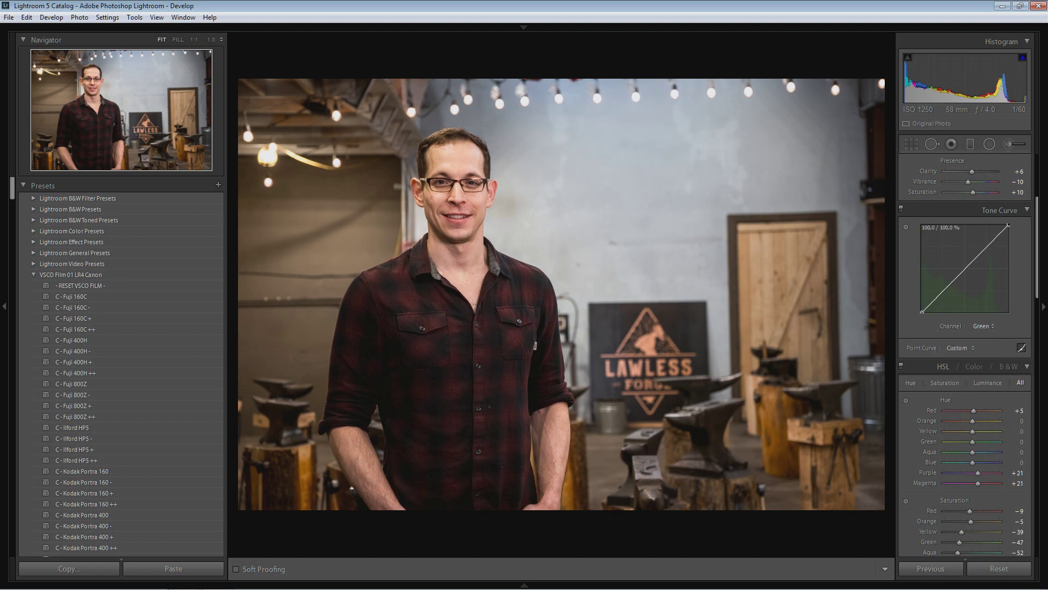
left_click_drag(1008, 225, 1008, 225)
left_click(987, 325)
left_click(962, 376)
left_click_drag(1007, 225, 1004, 225)
Step: Compare the edited photo with the original, both in full and zoomed in on the man
scroll(964, 328, "down", 10)
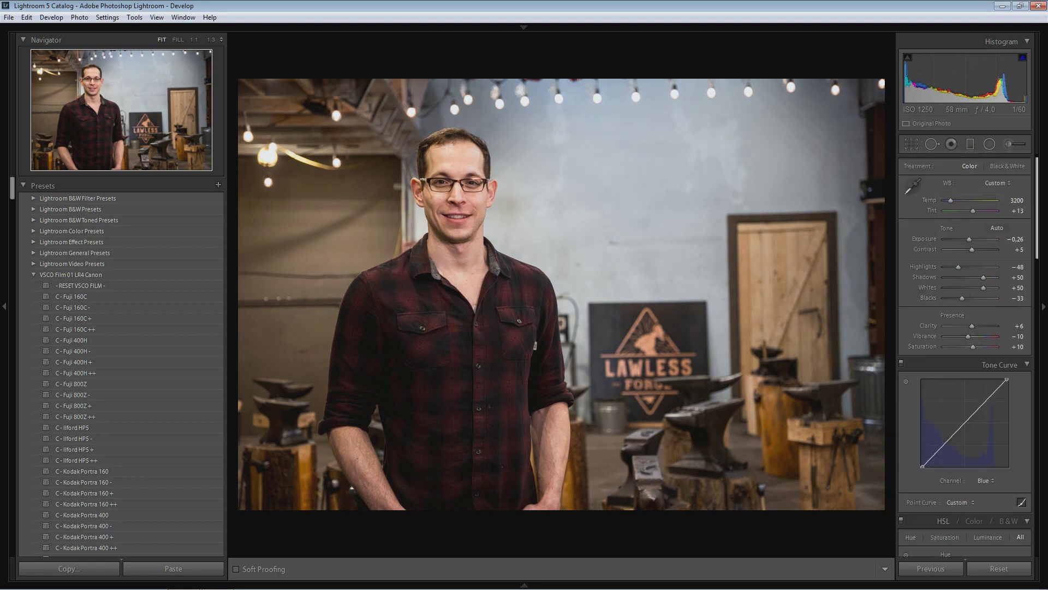
scroll(964, 327, "down", 6)
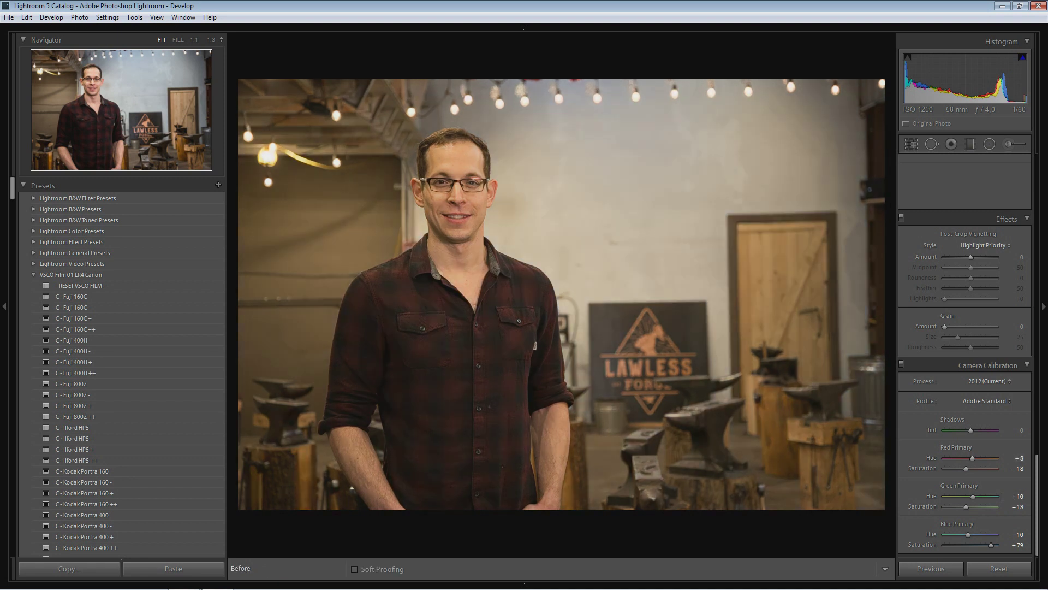
left_click(178, 39)
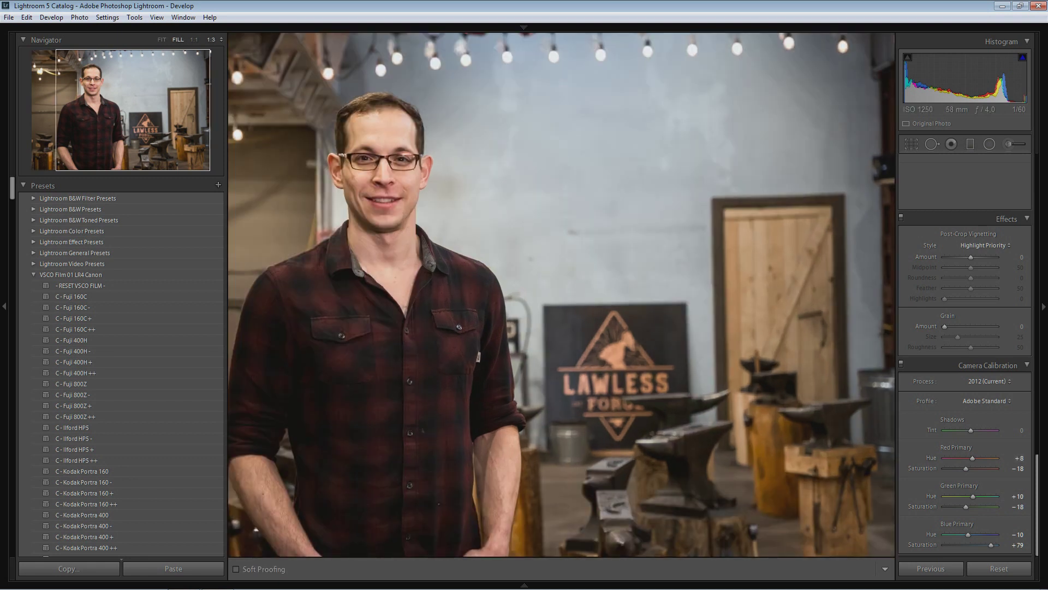
key("z")
key("backslash")
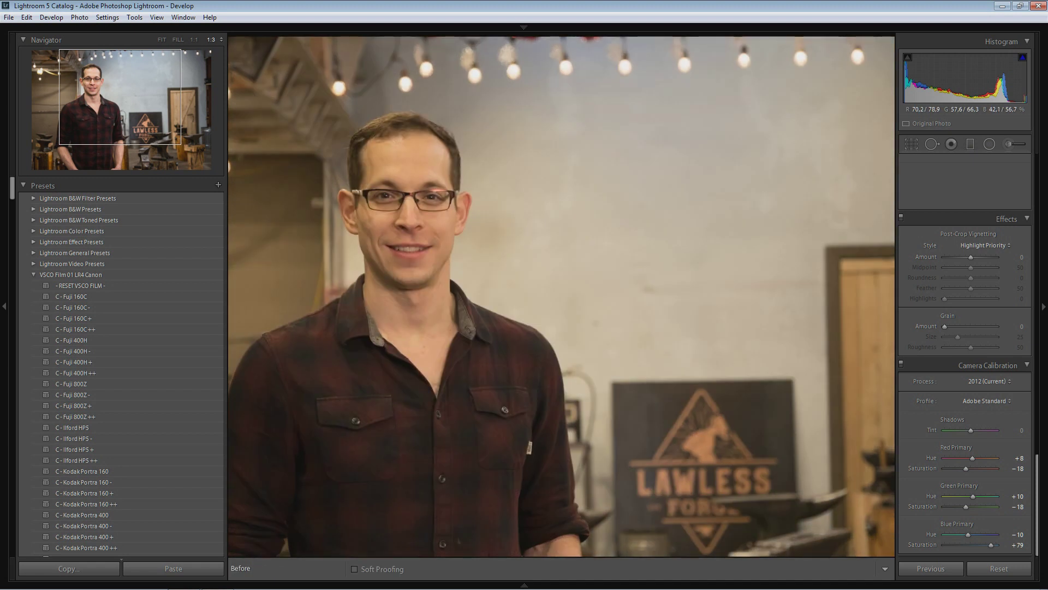
key("backslash")
key("z")
Step: Try a diagonal graduated filter across the wall with highlights at 15, and delete it
key("m")
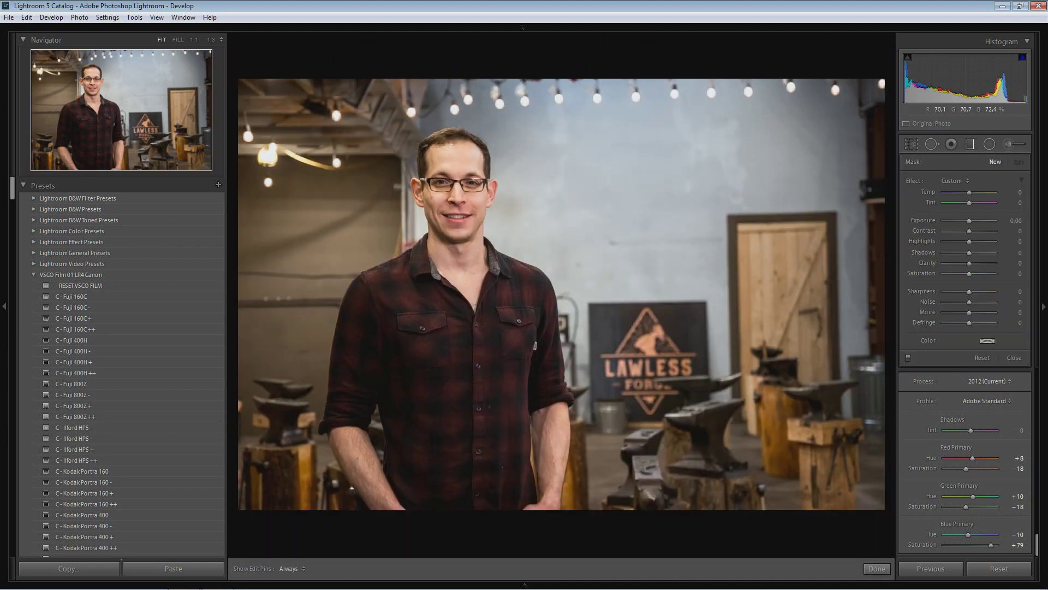
left_click_drag(258, 323, 403, 383)
left_click_drag(330, 354, 229, 297)
mouse_move(678, 220)
left_mouse_down()
mouse_move(662, 248)
mouse_move(565, 296)
left_mouse_up()
double_click(966, 221)
mouse_move(969, 241)
left_mouse_down()
mouse_move(984, 242)
mouse_move(973, 242)
left_mouse_up()
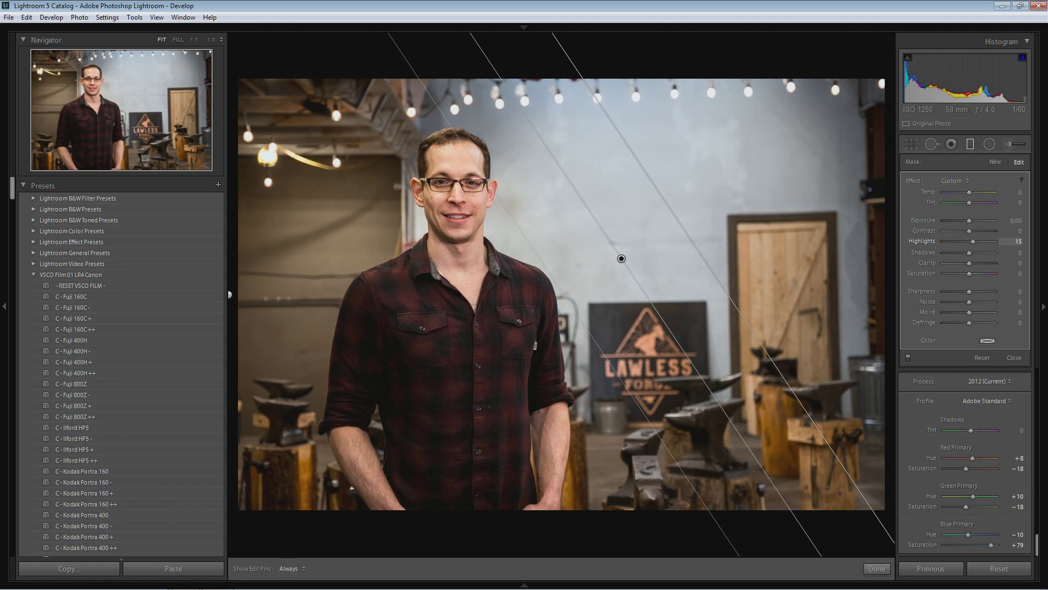
key("Delete")
Step: Add a slightly tilted graduated filter along the photo's top edge with exposure 0.25 and highlights -6
left_click_drag(593, 110, 593, 153)
double_click(966, 221)
mouse_move(969, 242)
left_mouse_down()
mouse_move(993, 242)
mouse_move(963, 241)
left_mouse_up()
left_click(1015, 221)
type("0.25")
key("Return")
left_click_drag(964, 241, 967, 241)
left_click_drag(593, 110, 594, 90)
left_click_drag(765, 121, 760, 161)
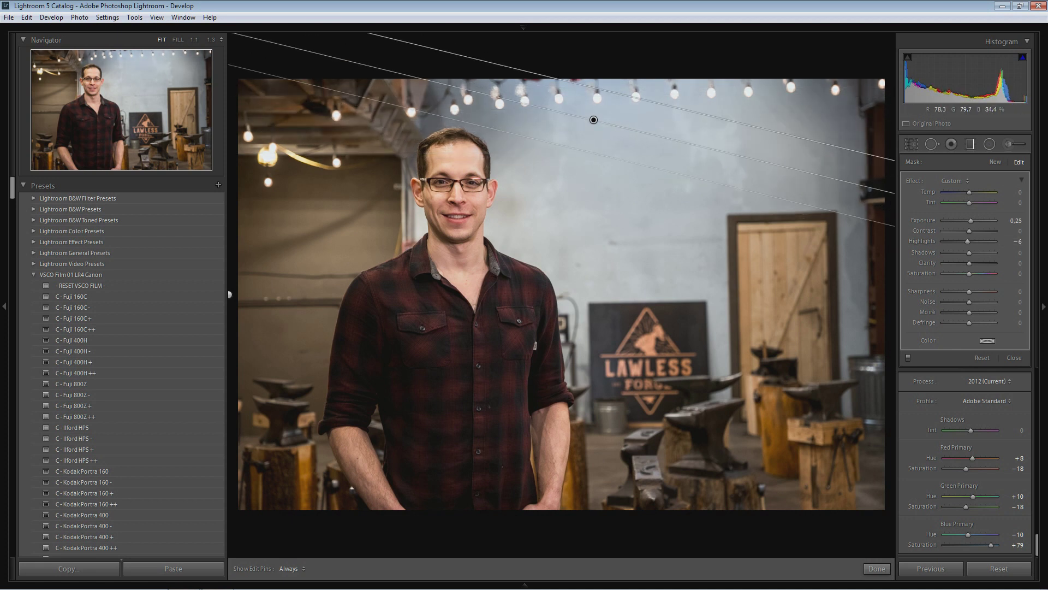
Step: Add a second graduated filter slanting across the lower-right foreground with highlights -100, and finish filter editing
left_click_drag(715, 411, 681, 374)
double_click(915, 181)
left_click_drag(969, 241, 943, 242)
left_click_drag(764, 343, 771, 351)
left_click_drag(701, 397, 716, 453)
left_click_drag(775, 413, 776, 428)
left_click_drag(715, 452, 710, 480)
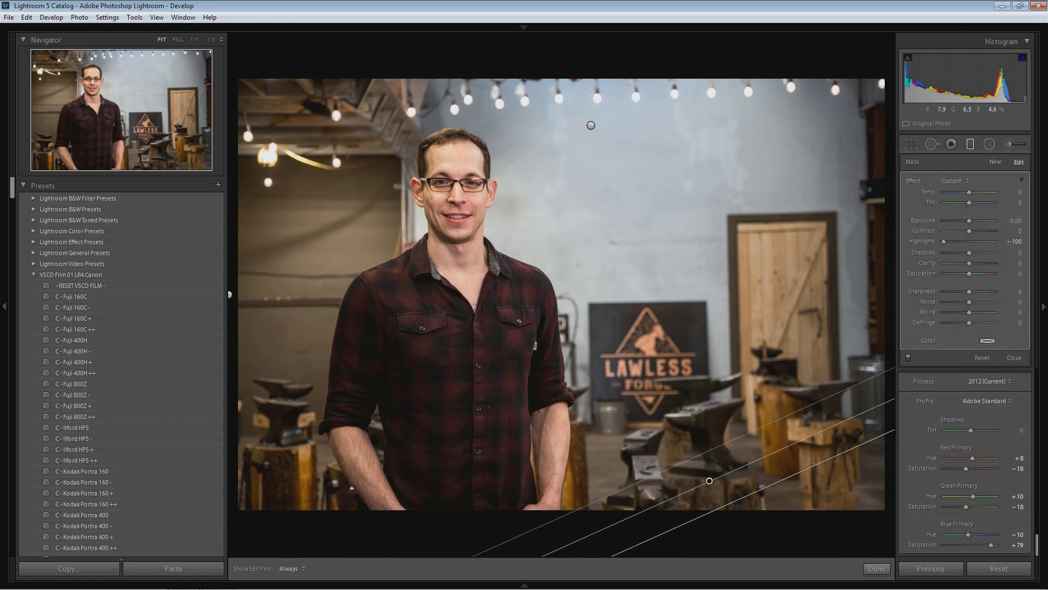
key("m")
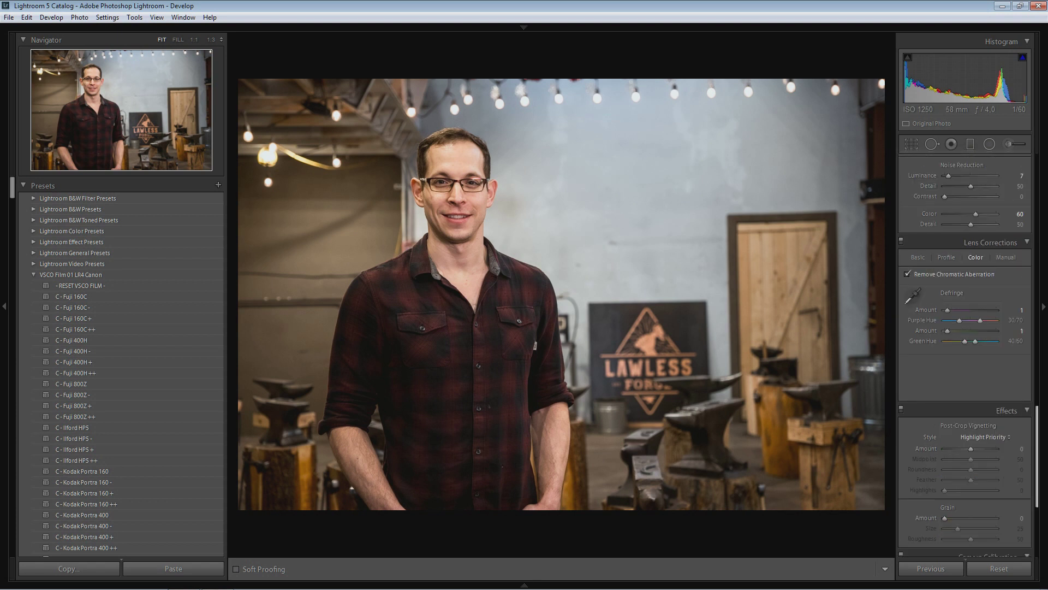
Step: Set both the distortion and vignetting amounts of the lens profile correction to 0
left_click(983, 372)
left_click(979, 166)
left_click_drag(971, 426, 945, 426)
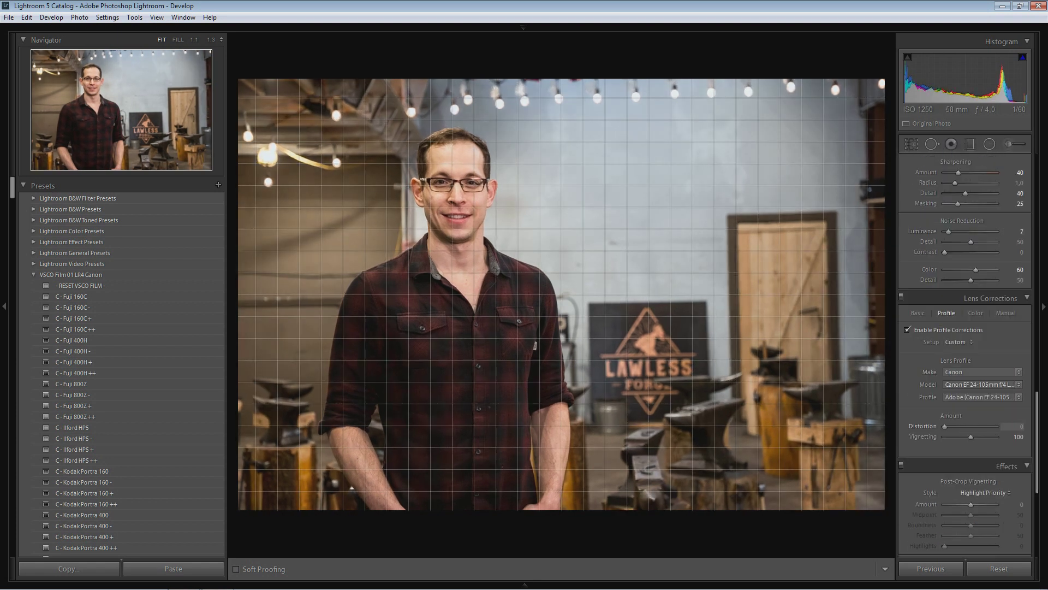
left_click(1019, 437)
type("0")
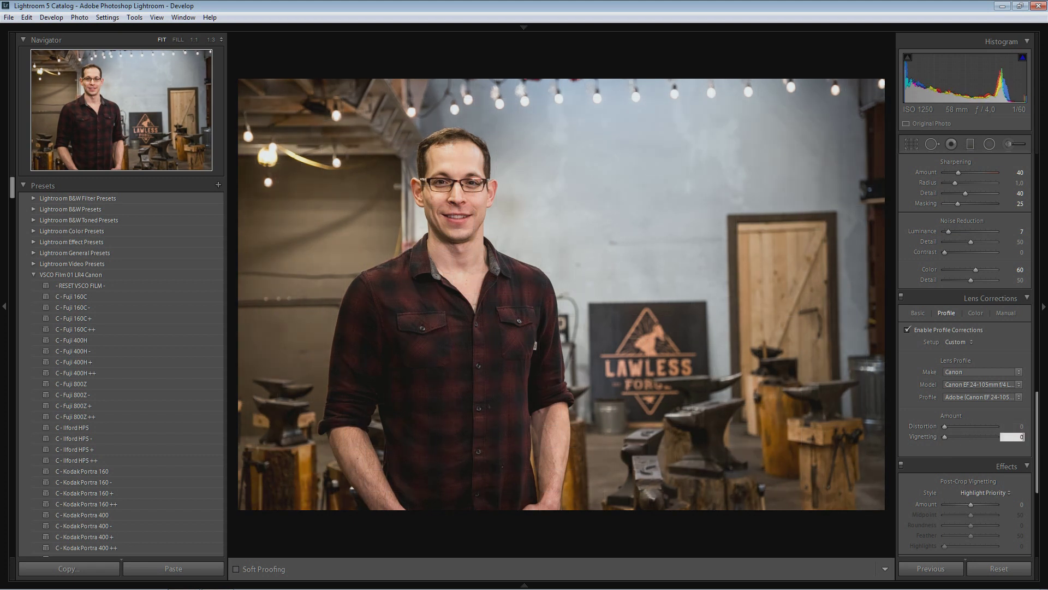
Step: Compare the before and after versions side by side with the side panels hidden, both in full and zoomed to fill
left_click(157, 17)
mouse_move(164, 126)
left_click(318, 126)
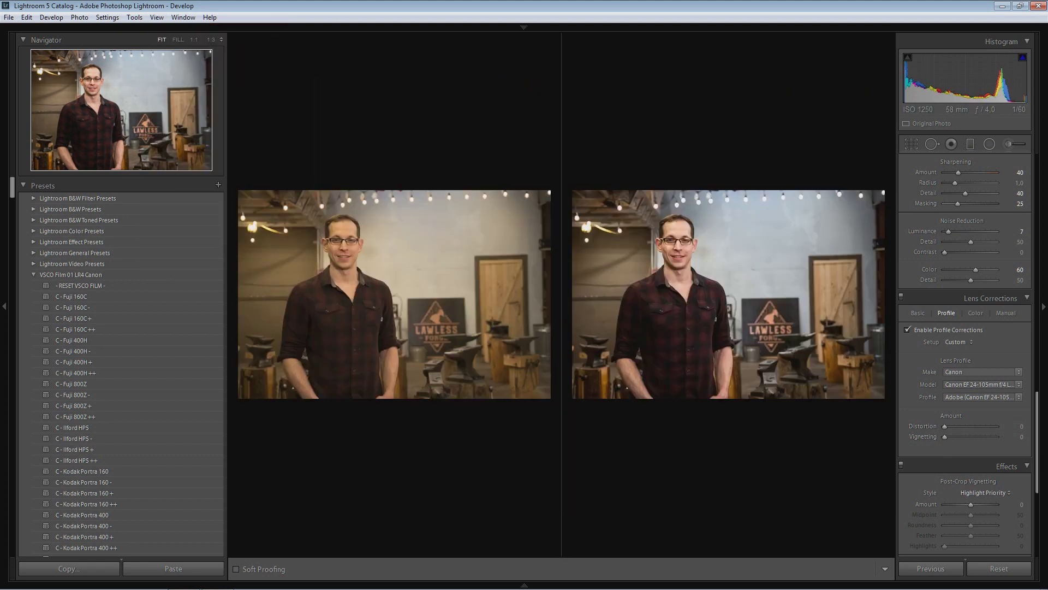
key("F8")
key("F7")
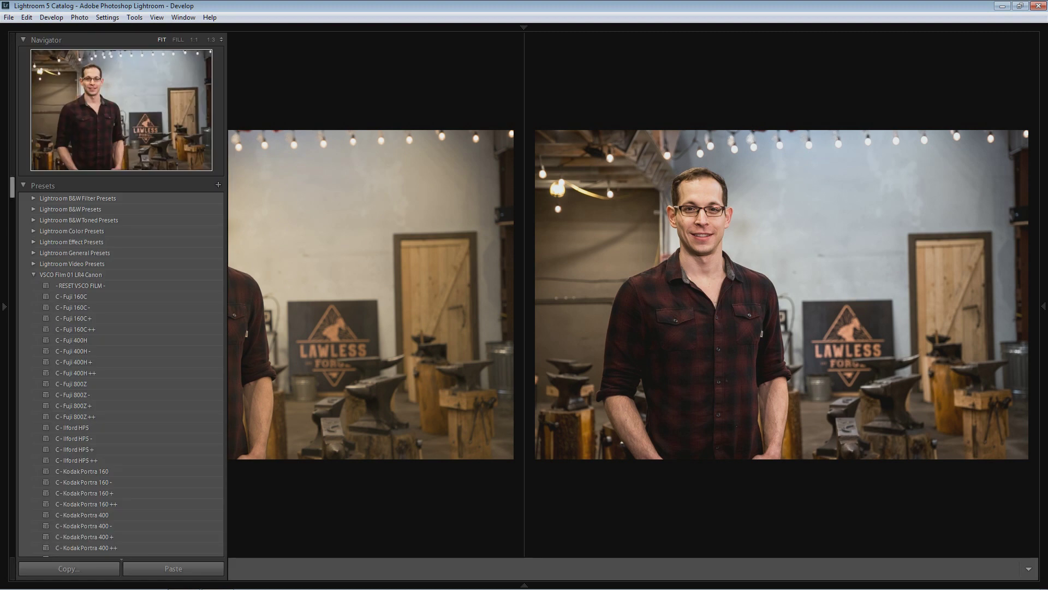
key("z")
key("z")
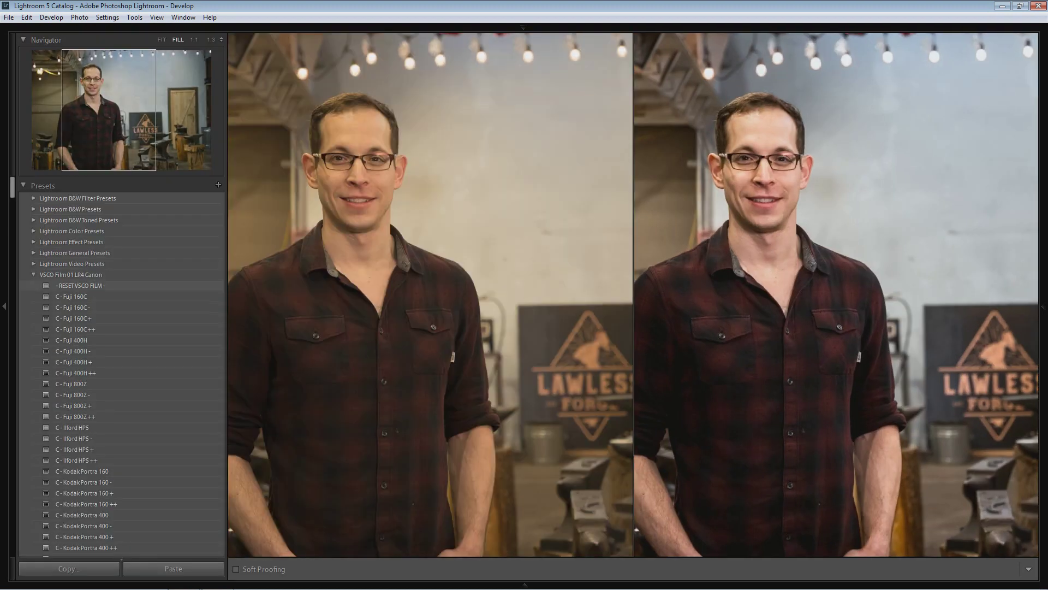
key("F7")
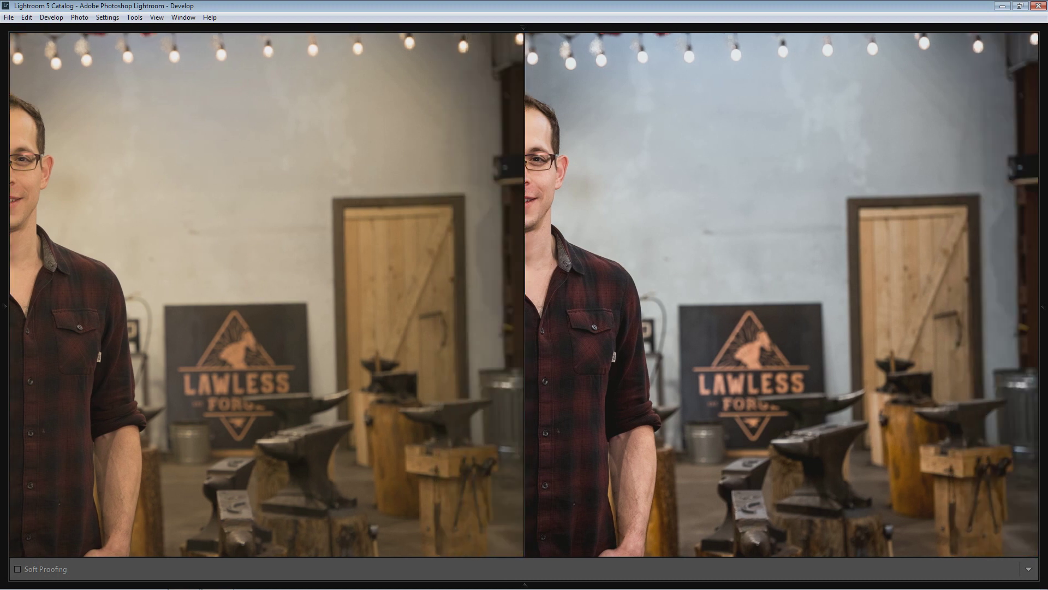
key("F7")
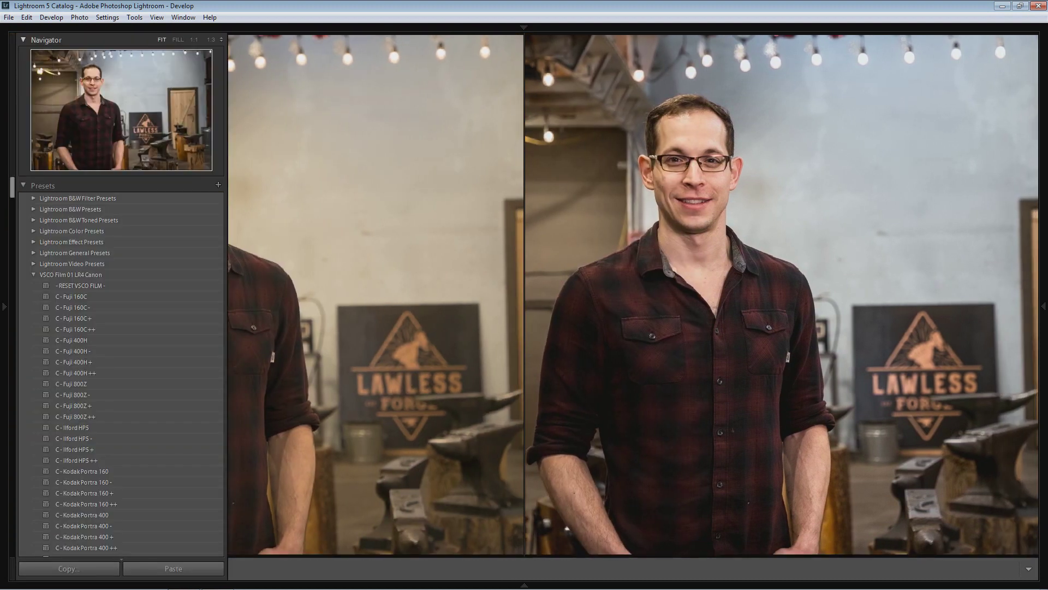
key("z")
key("F7")
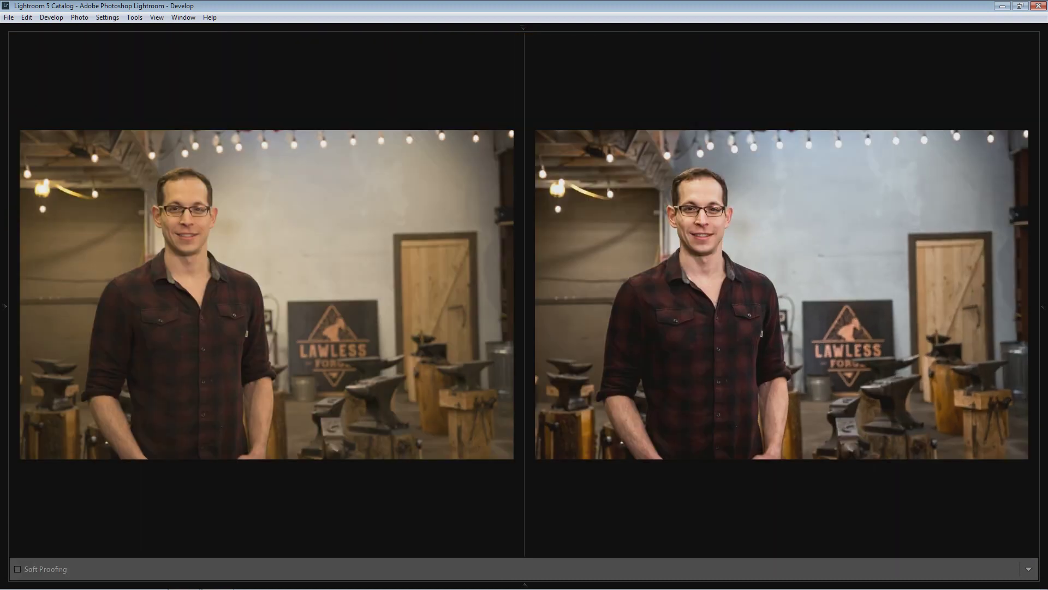
Step: Examine the man's face close up in both versions, and return to the full side-by-side view
mouse_move(3, 188)
left_click(194, 40)
left_click(91, 85)
left_click(211, 40)
left_click(387, 319)
left_click_drag(327, 318, 1032, 551)
left_click_drag(731, 262, 775, 399)
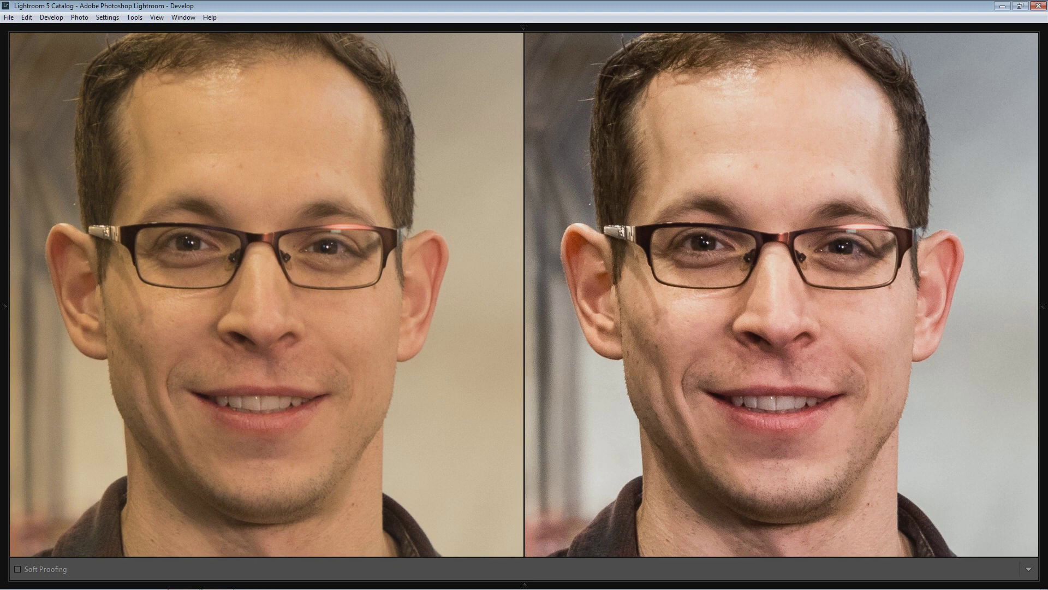
mouse_move(4, 262)
left_click(163, 39)
left_click(4, 307)
left_click(4, 307)
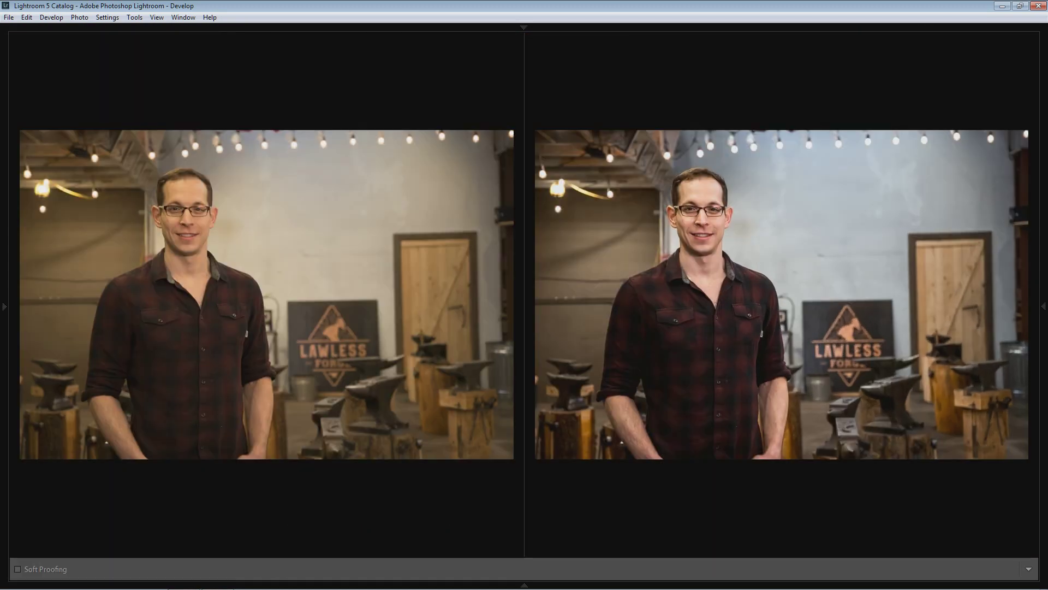